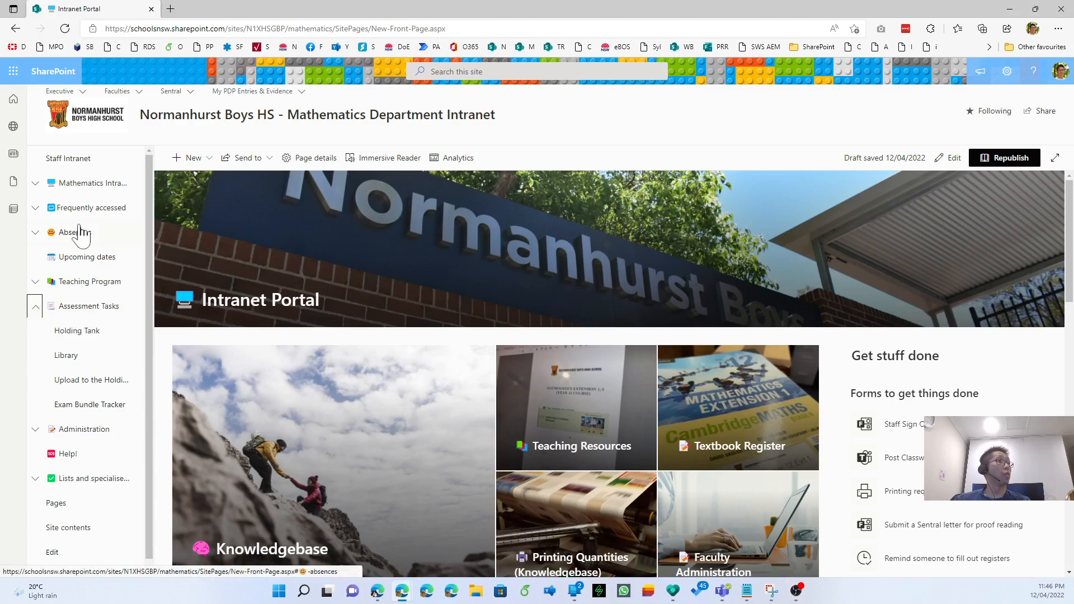
- Open the Generate Exam Bundle Tracker Items form from the Assessment Tasks section of the intranet page
{"action": "left_click", "coordinate": [73, 307]}
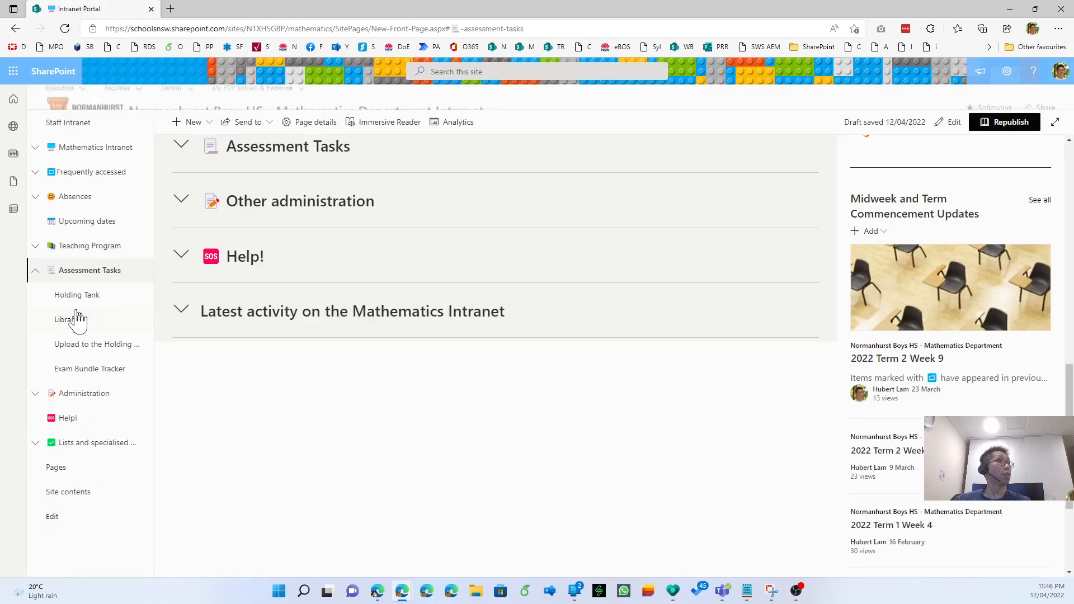
{"action": "left_click", "coordinate": [182, 144]}
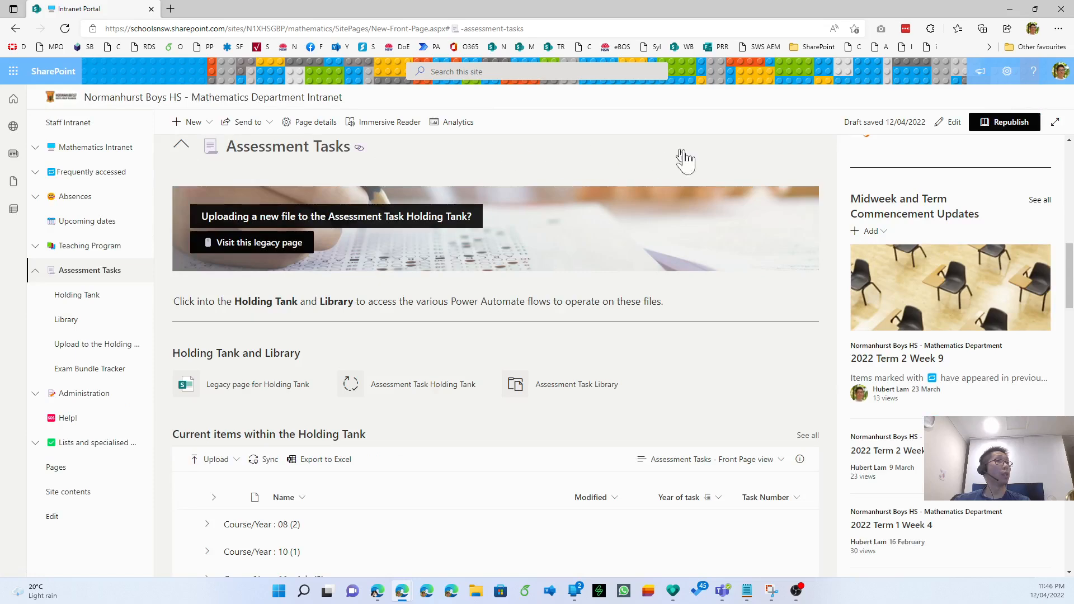
{"action": "scroll", "coordinate": [640, 327], "scroll_direction": "down", "scroll_amount": 10}
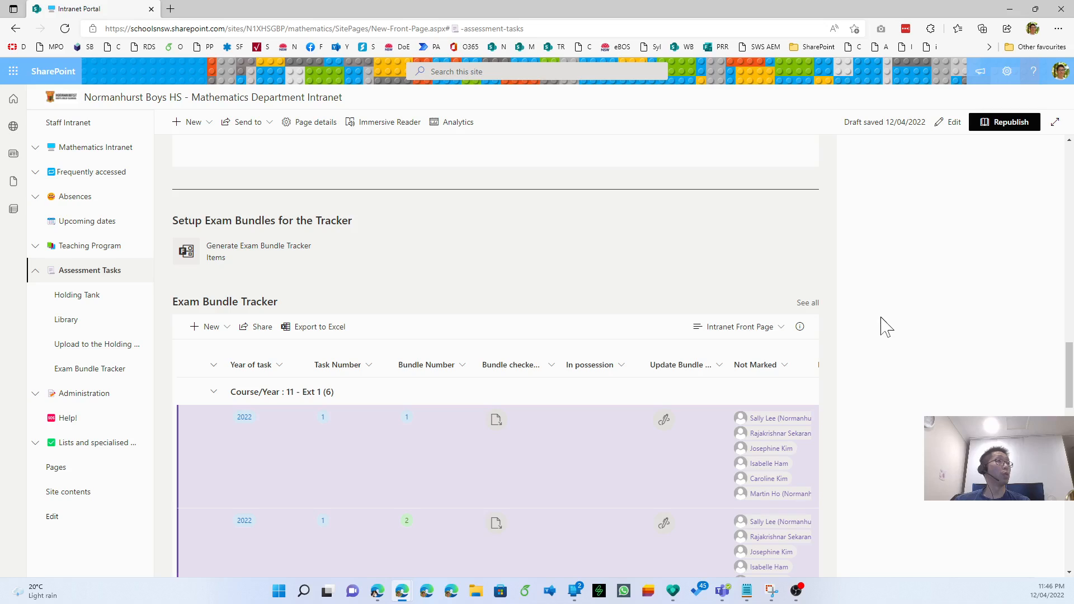
{"action": "scroll", "coordinate": [884, 325], "scroll_direction": "down", "scroll_amount": 1}
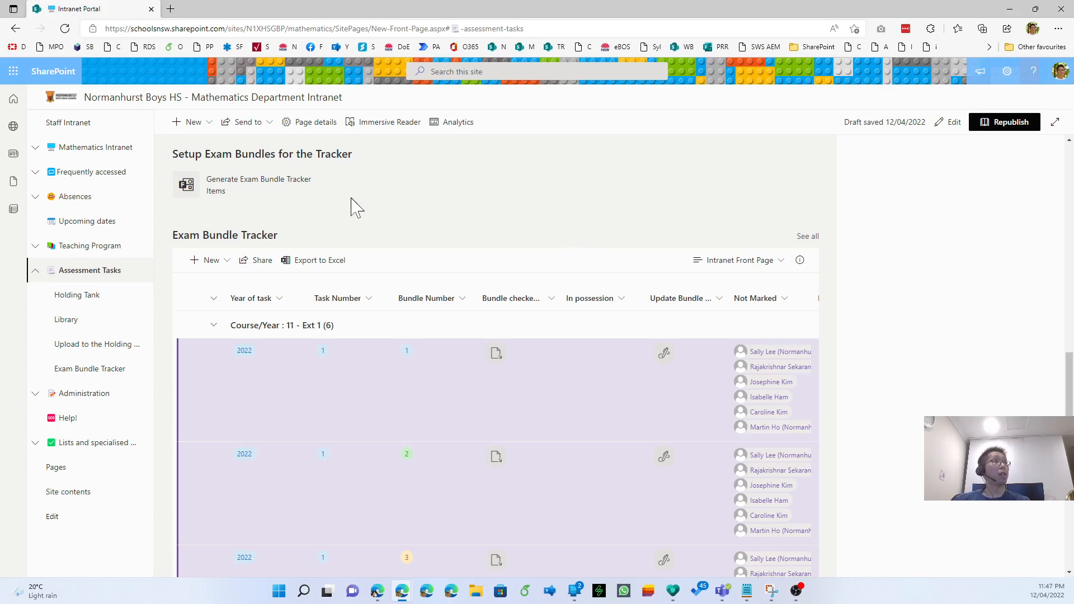
{"action": "left_click", "coordinate": [265, 192]}
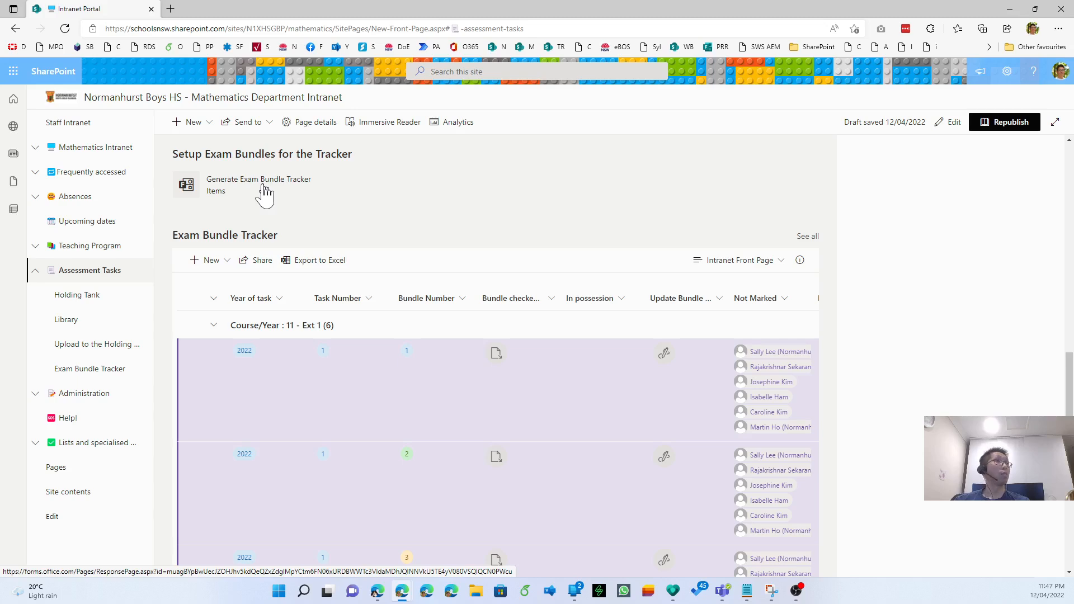
{"action": "left_click", "coordinate": [263, 185]}
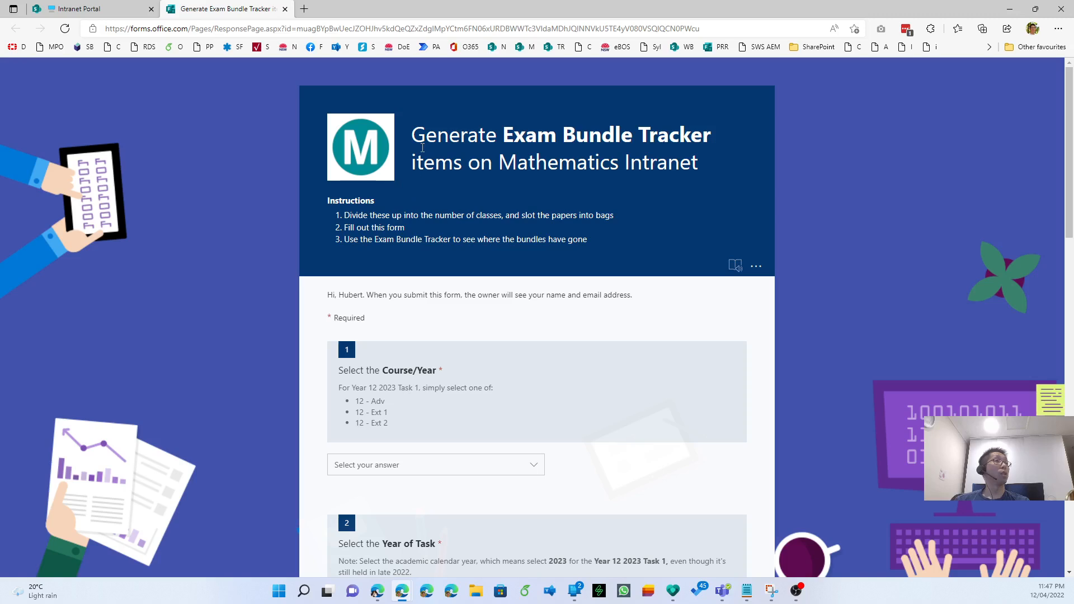
- Fill in the exam details with Course/Year 12 - Adv, Year of Task 2022 and Task Number 2
{"action": "scroll", "coordinate": [427, 185], "scroll_direction": "down", "scroll_amount": 4}
{"action": "left_click", "coordinate": [434, 231]}
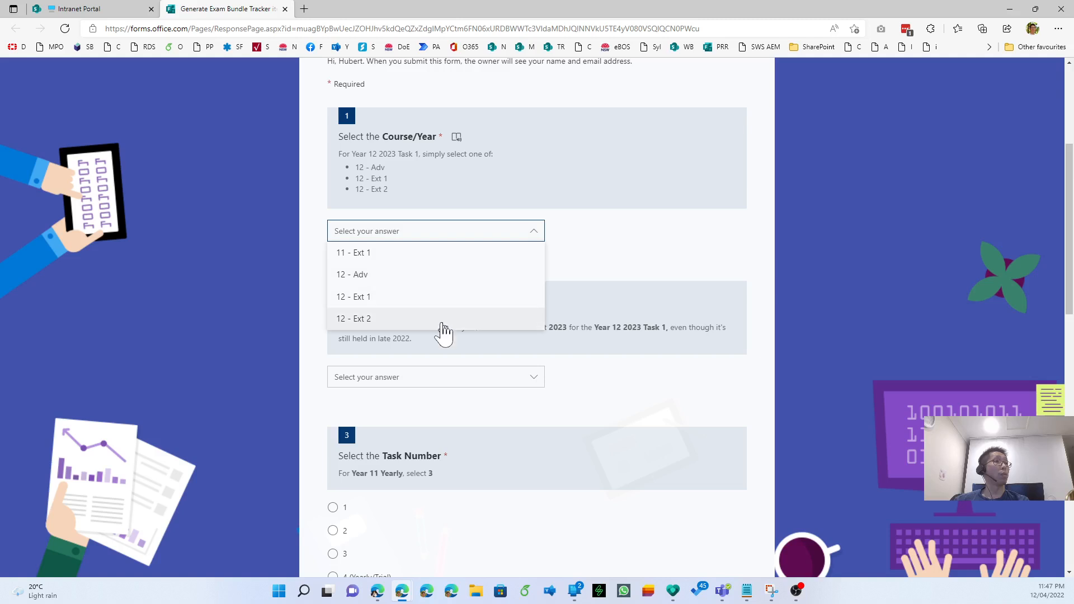
{"action": "left_click", "coordinate": [442, 275]}
{"action": "scroll", "coordinate": [444, 285], "scroll_direction": "down", "scroll_amount": 3}
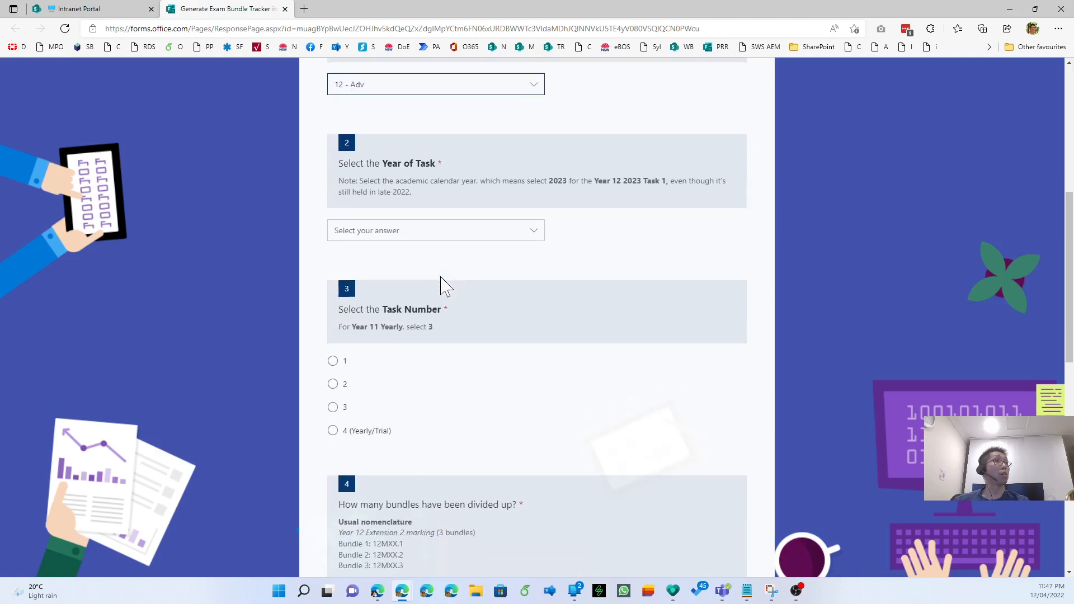
{"action": "left_click", "coordinate": [444, 223]}
{"action": "left_click", "coordinate": [445, 244]}
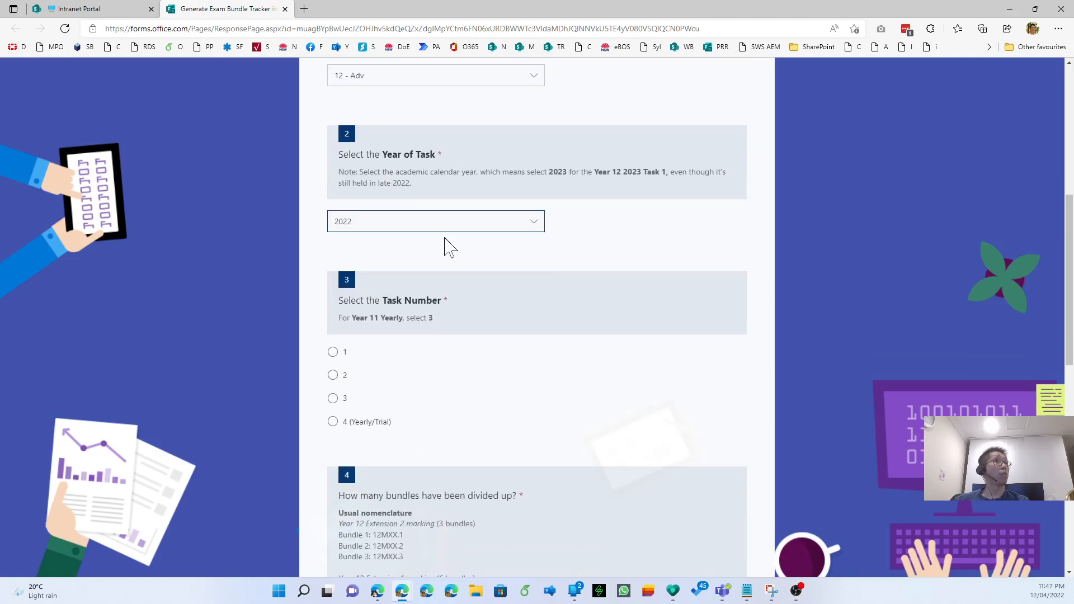
{"action": "scroll", "coordinate": [444, 245], "scroll_direction": "down", "scroll_amount": 2}
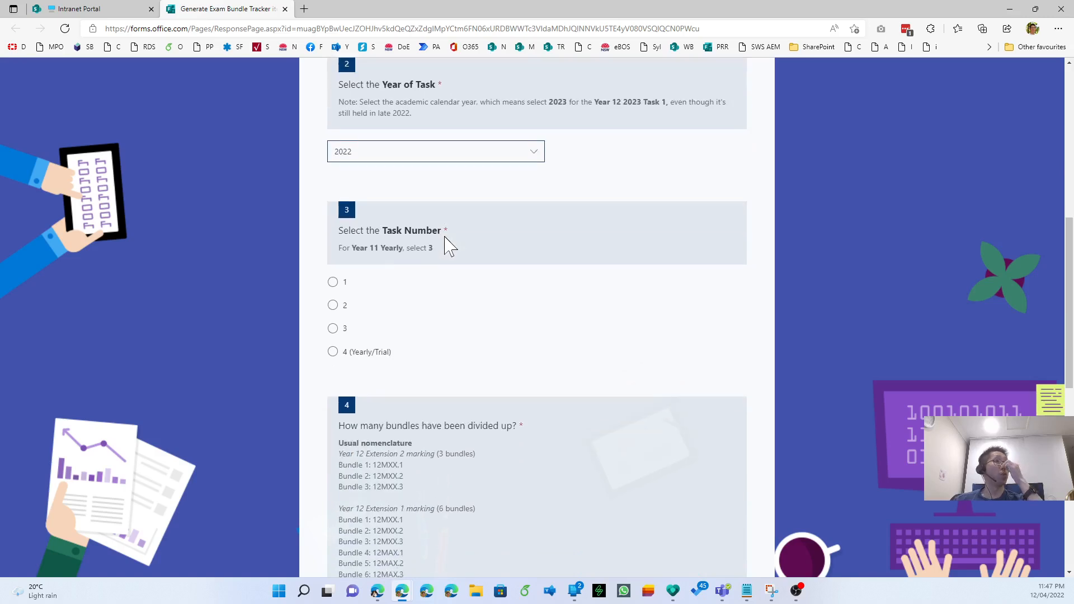
{"action": "left_click", "coordinate": [334, 275]}
{"action": "left_click", "coordinate": [336, 297]}
- Review the usual bundle nomenclature and enter 4 as the number of bundles
{"action": "scroll", "coordinate": [439, 278], "scroll_direction": "down", "scroll_amount": 4}
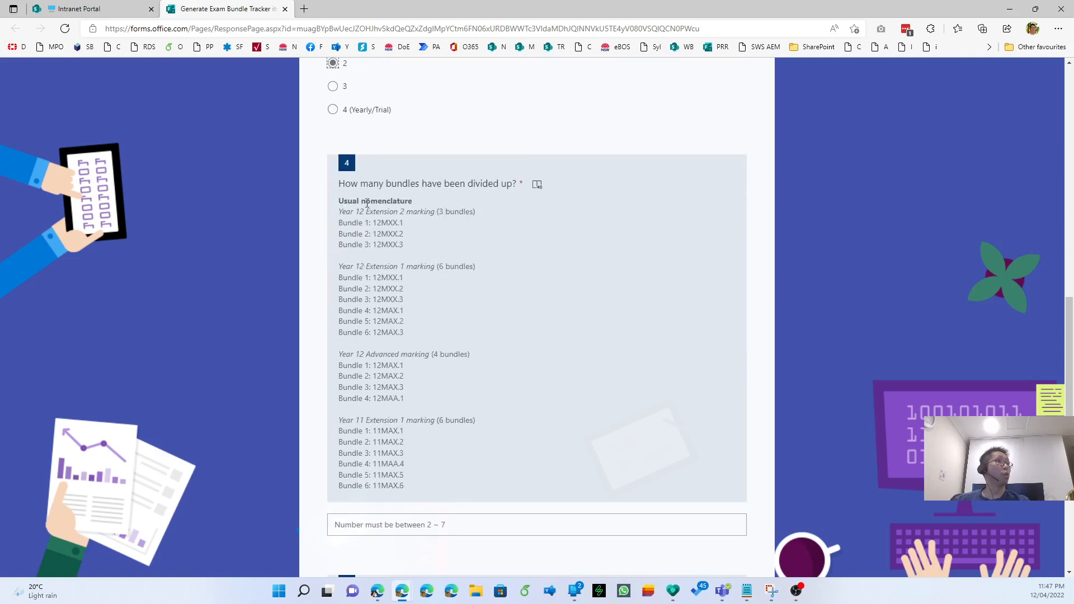
{"action": "double_click", "coordinate": [374, 222]}
{"action": "left_click_drag", "start_coordinate": [374, 222], "coordinate": [388, 252]}
{"action": "left_click", "coordinate": [388, 256]}
{"action": "triple_click", "coordinate": [390, 367]}
{"action": "left_click_drag", "start_coordinate": [391, 366], "coordinate": [400, 399]}
{"action": "left_click", "coordinate": [401, 403]}
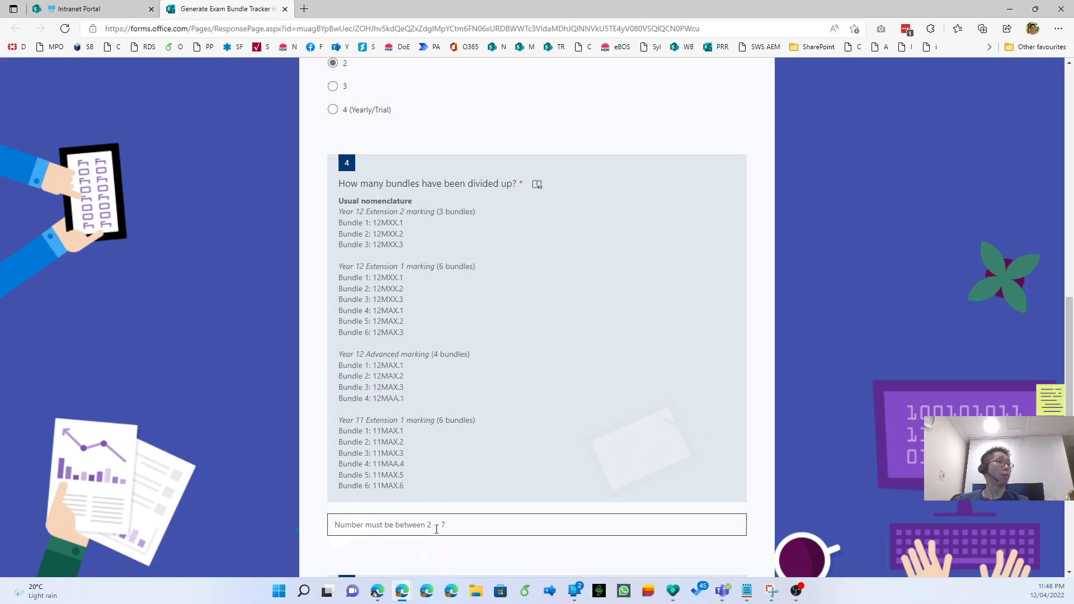
{"action": "left_click", "coordinate": [437, 526]}
{"action": "type", "text": "4"}
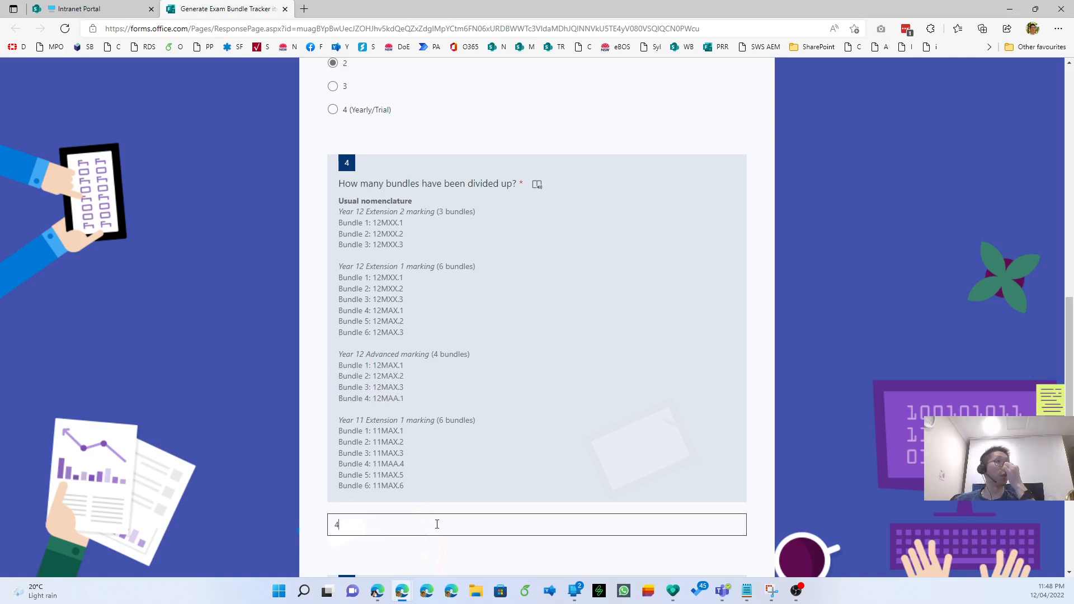
- Switch to Microsoft Teams and copy the link to the Year 12 - Adv 2022 Assessment Task 2 notification post in the Year 12 channel
{"action": "scroll", "coordinate": [437, 524], "scroll_direction": "down", "scroll_amount": 5}
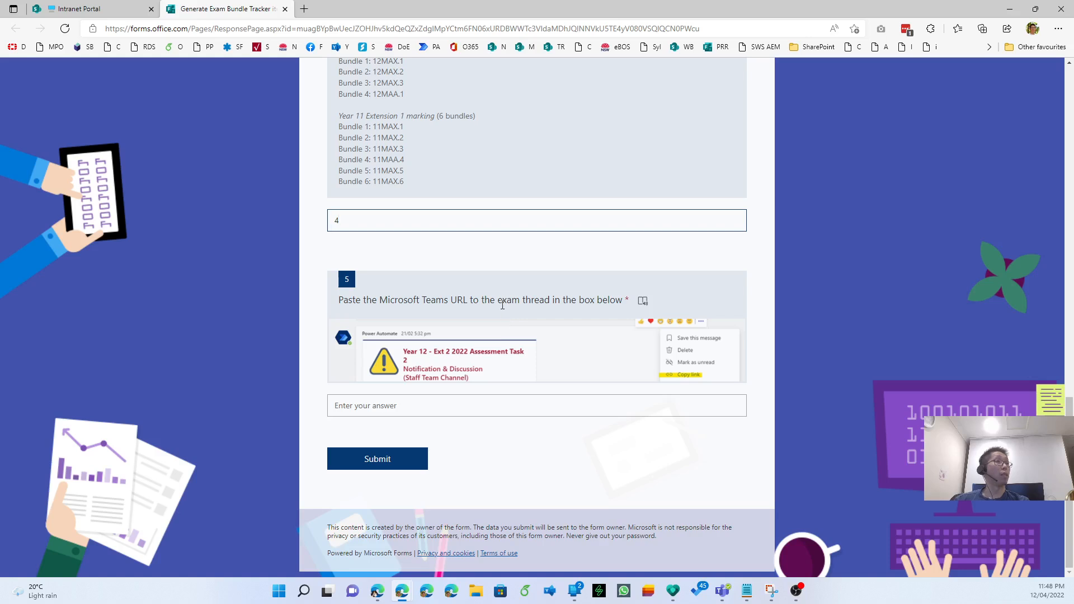
{"action": "left_click", "coordinate": [722, 590]}
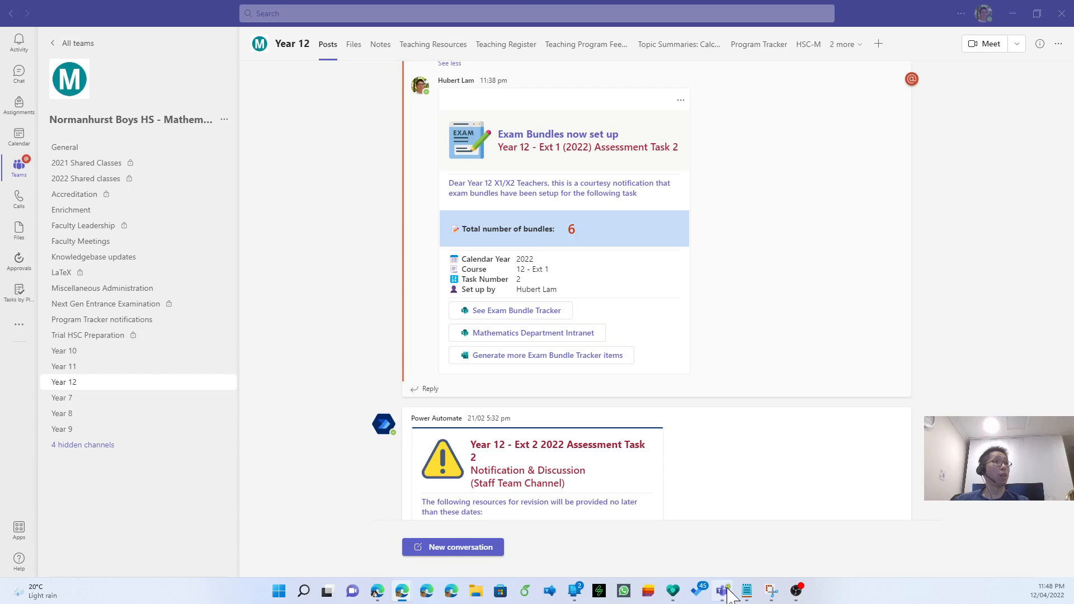
{"action": "scroll", "coordinate": [643, 240], "scroll_direction": "up", "scroll_amount": 7}
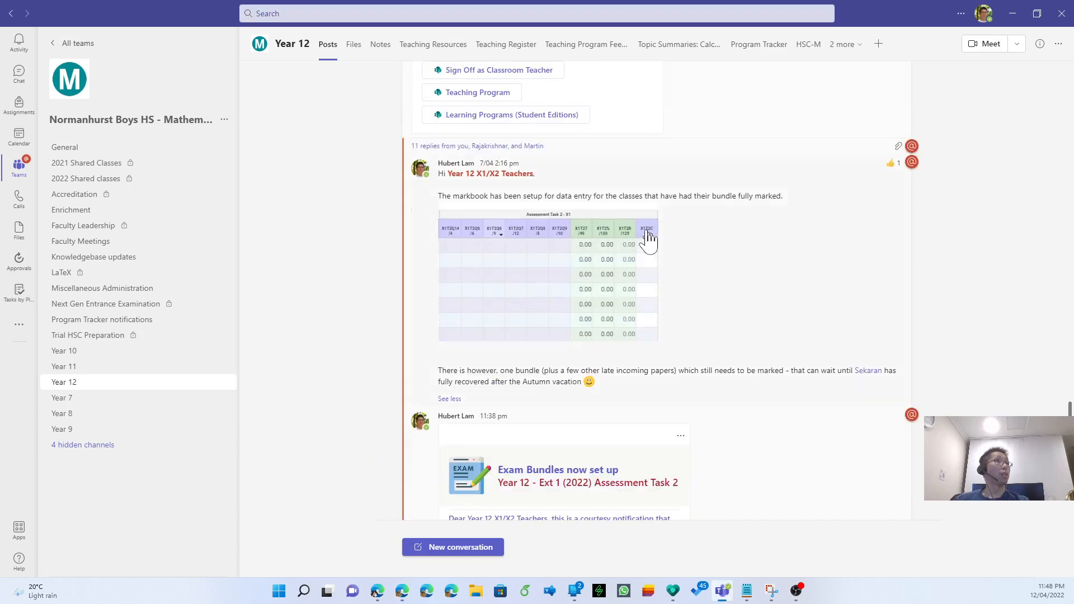
{"action": "scroll", "coordinate": [782, 234], "scroll_direction": "up", "scroll_amount": 10}
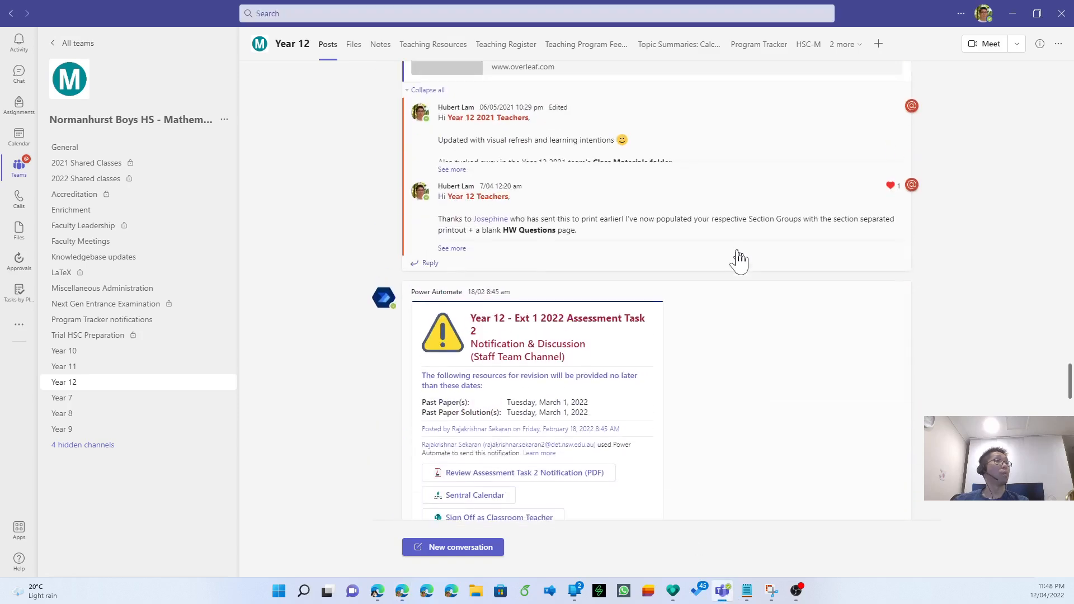
{"action": "scroll", "coordinate": [740, 260], "scroll_direction": "up", "scroll_amount": 10}
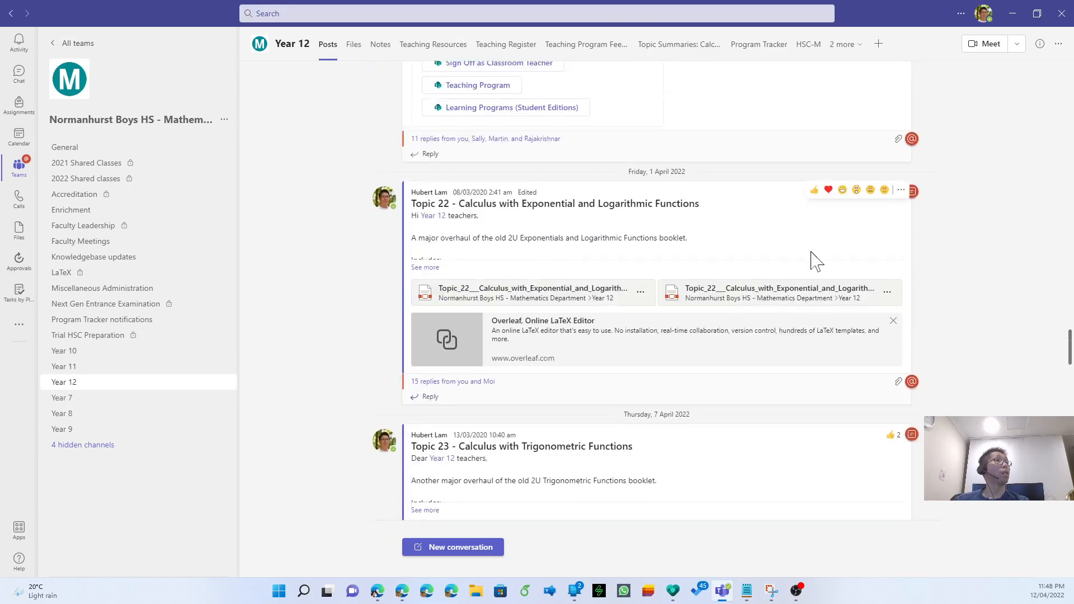
{"action": "scroll", "coordinate": [810, 261], "scroll_direction": "up", "scroll_amount": 5}
{"action": "scroll", "coordinate": [818, 280], "scroll_direction": "down", "scroll_amount": 5}
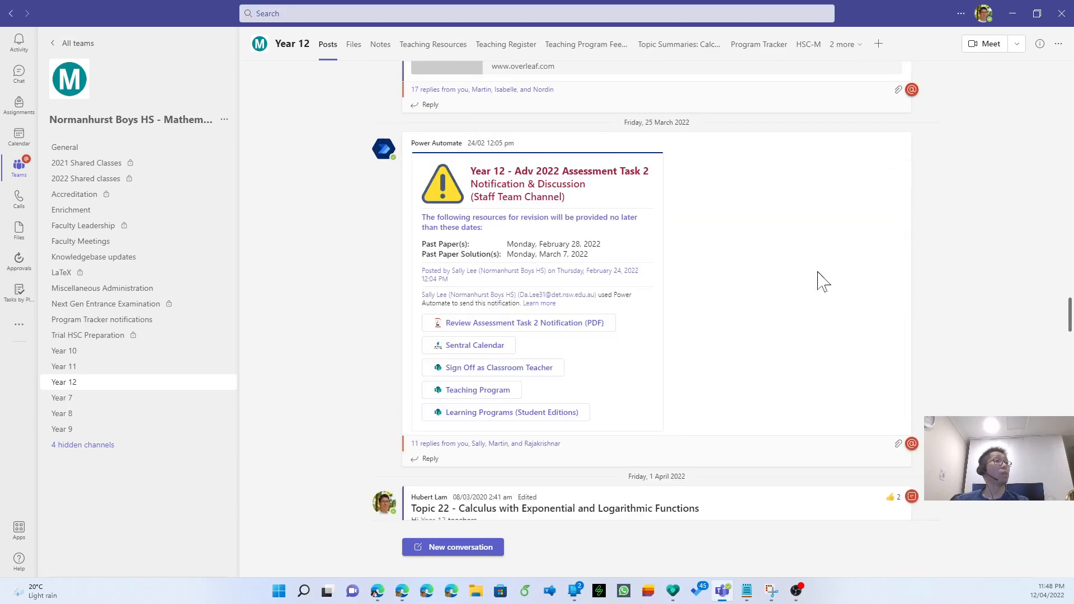
{"action": "scroll", "coordinate": [836, 221], "scroll_direction": "up", "scroll_amount": 1}
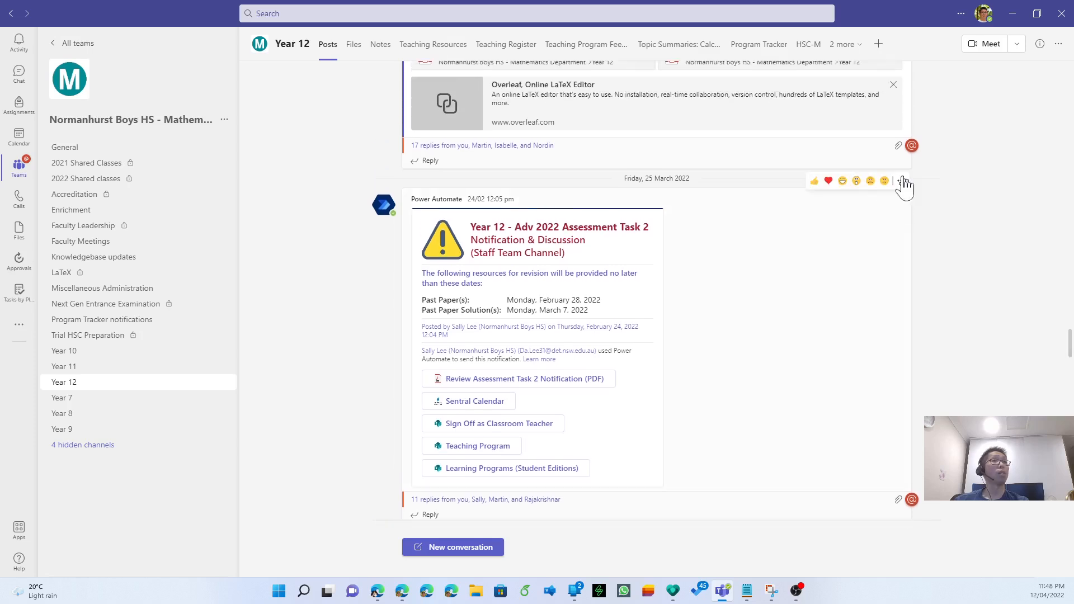
{"action": "left_click", "coordinate": [900, 180]}
{"action": "left_click", "coordinate": [905, 253]}
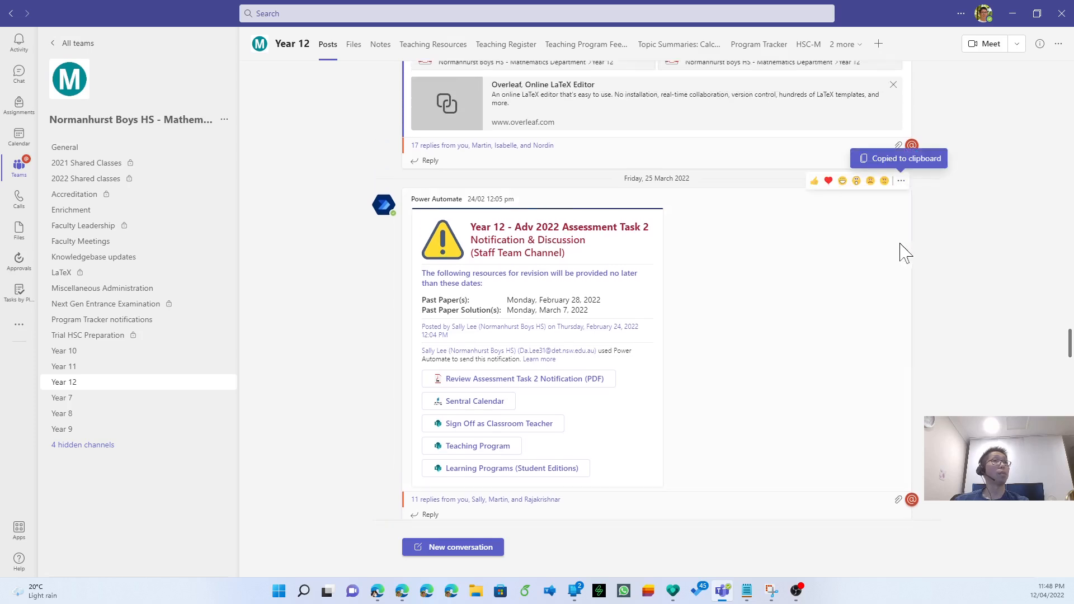
- Return to the form, paste the copied Teams thread URL as the last answer and submit the response
{"action": "key", "text": "alt+Tab"}
{"action": "left_click", "coordinate": [509, 408]}
{"action": "key", "text": "ctrl+v"}
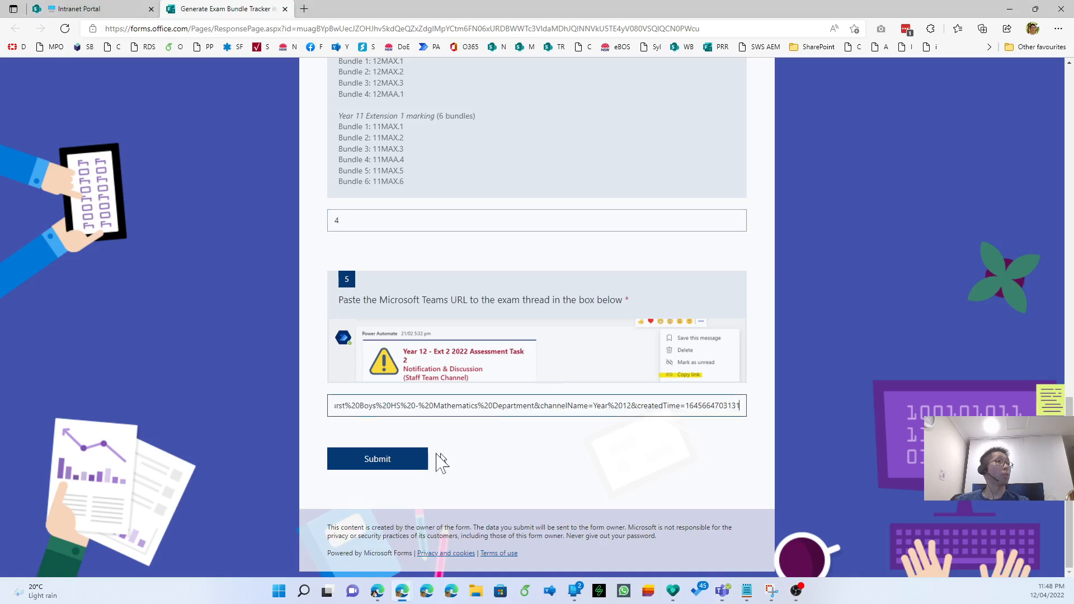
{"action": "left_click", "coordinate": [403, 460]}
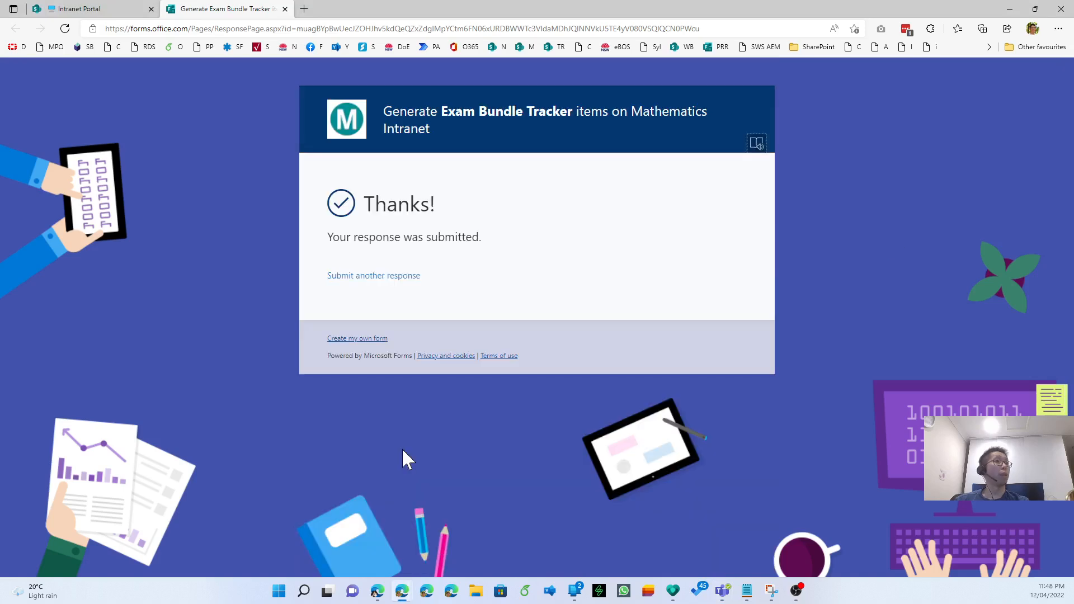
- Return to the Year 12 channel in Teams and look through the Adv Assessment Task 2 thread's replies for the exam bundle notification
{"action": "left_click", "coordinate": [125, 9]}
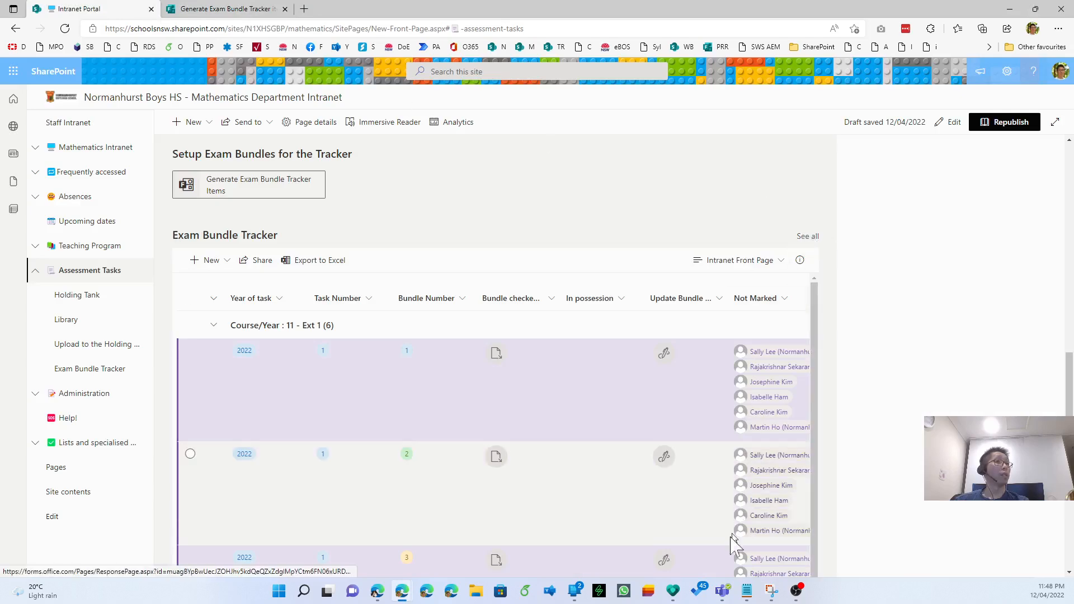
{"action": "left_click", "coordinate": [726, 593]}
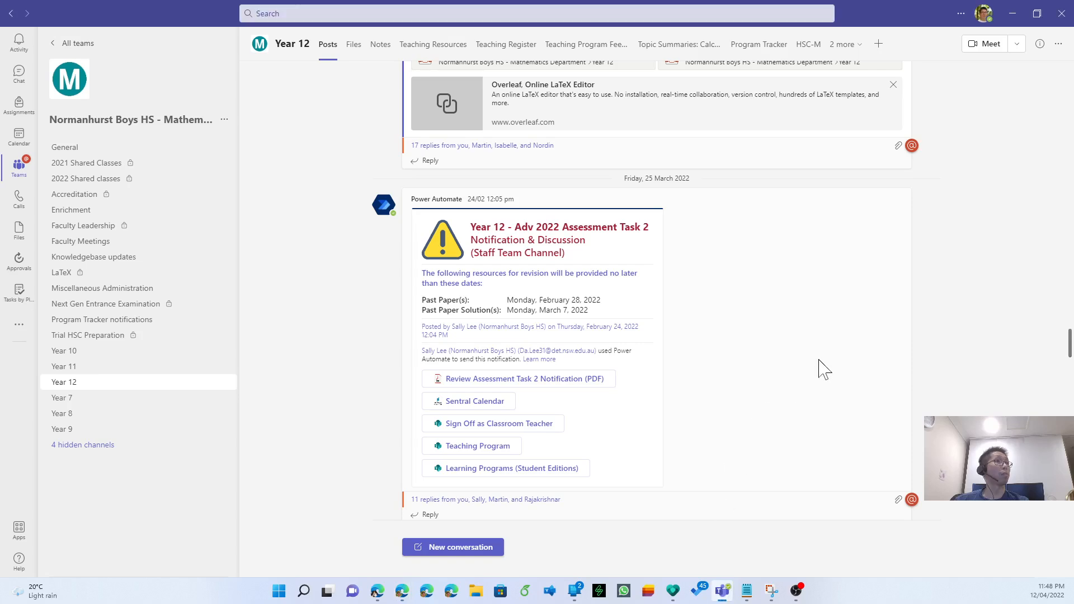
{"action": "scroll", "coordinate": [823, 369], "scroll_direction": "down", "scroll_amount": 1}
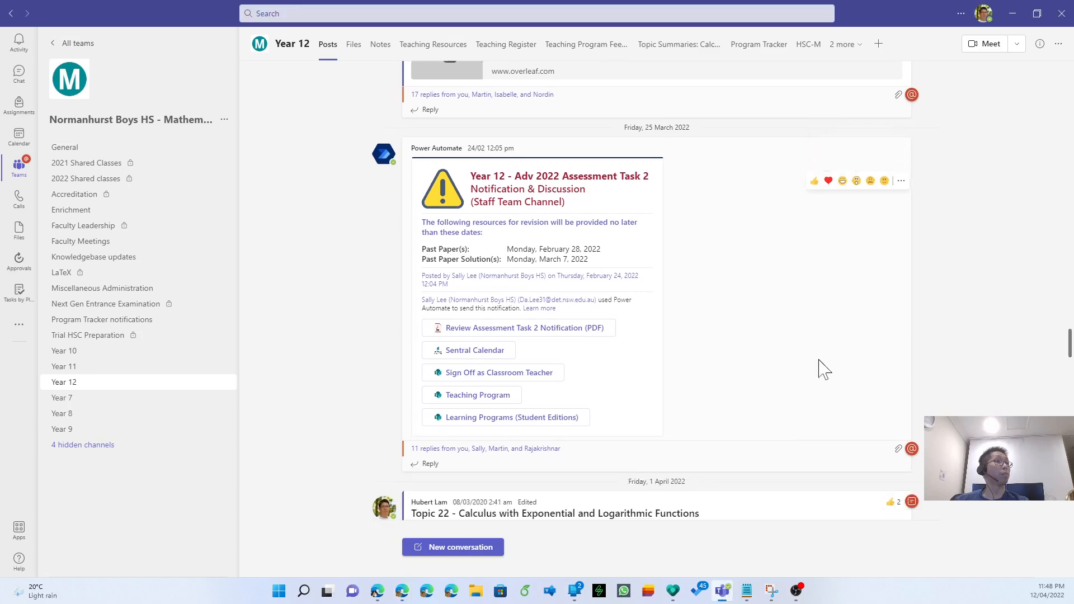
{"action": "left_click", "coordinate": [520, 444]}
{"action": "scroll", "coordinate": [781, 396], "scroll_direction": "down", "scroll_amount": 5}
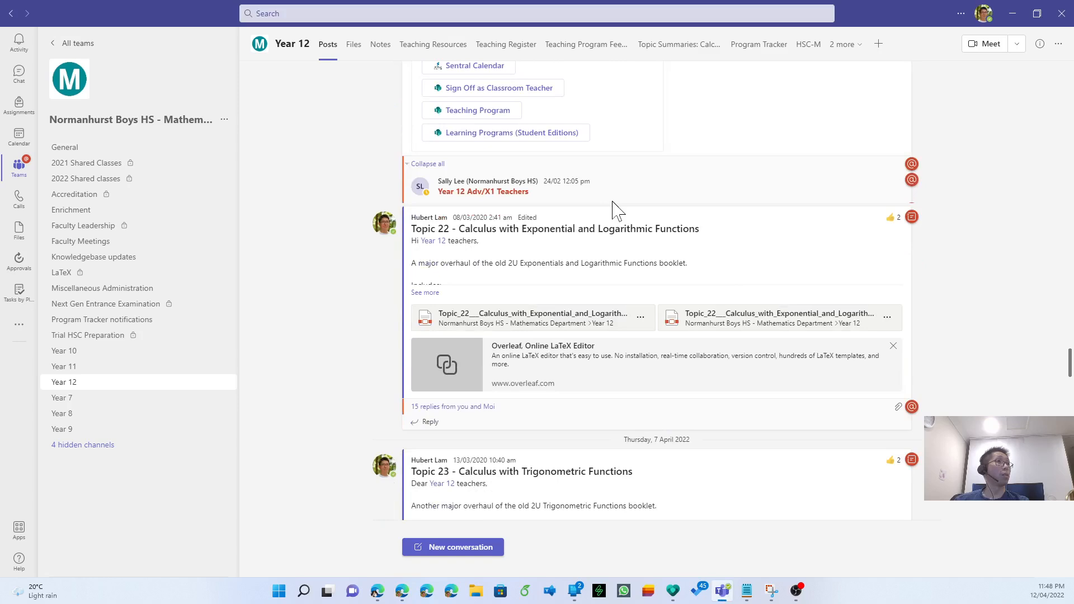
{"action": "scroll", "coordinate": [615, 211], "scroll_direction": "up", "scroll_amount": 4}
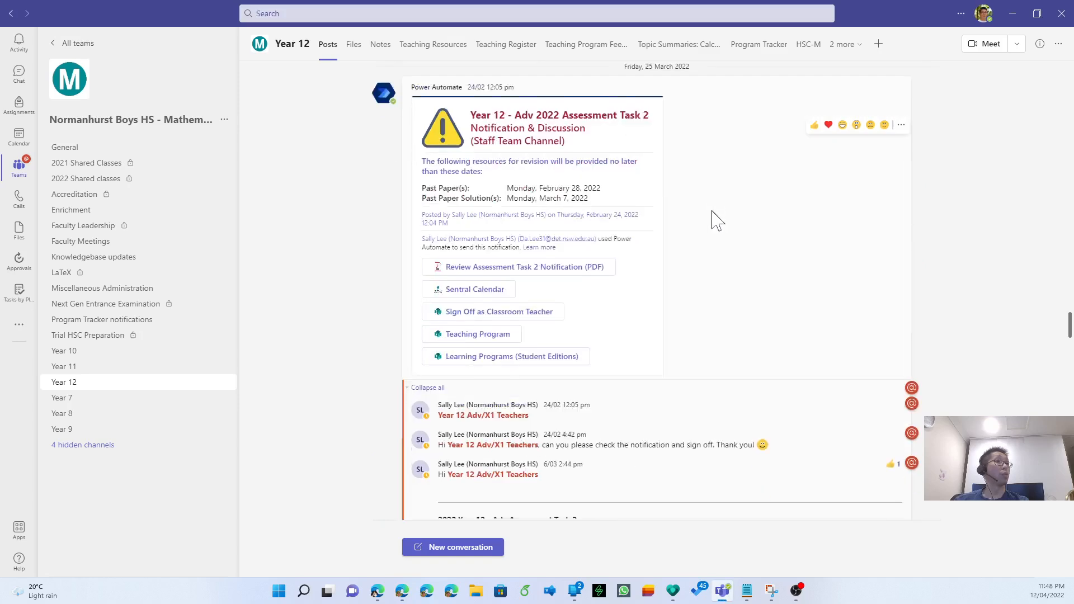
{"action": "scroll", "coordinate": [716, 221], "scroll_direction": "down", "scroll_amount": 2}
{"action": "scroll", "coordinate": [945, 349], "scroll_direction": "down", "scroll_amount": 3}
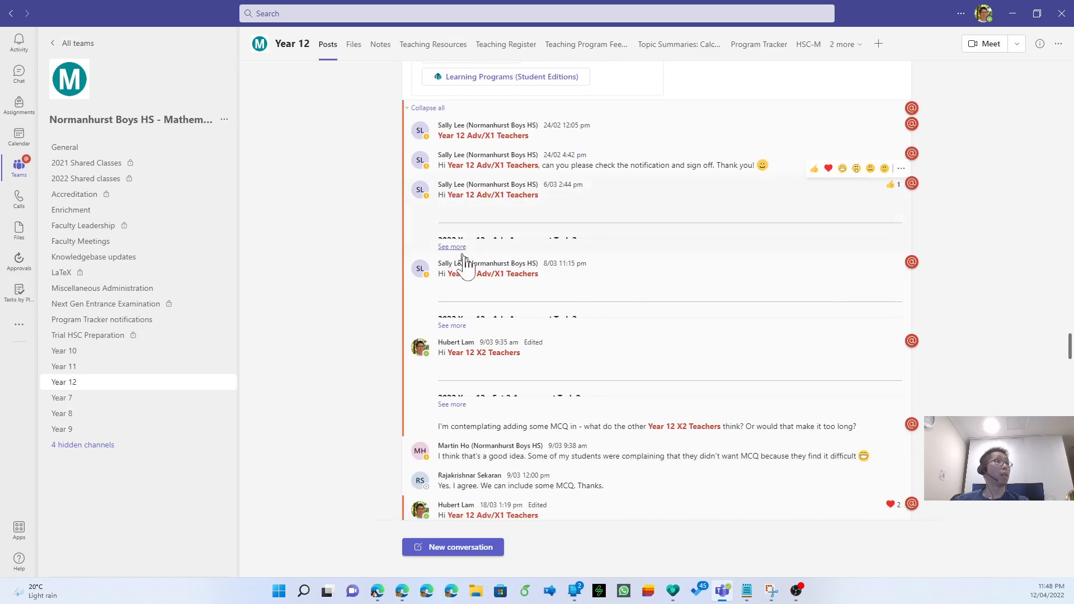
{"action": "scroll", "coordinate": [469, 398], "scroll_direction": "down", "scroll_amount": 2}
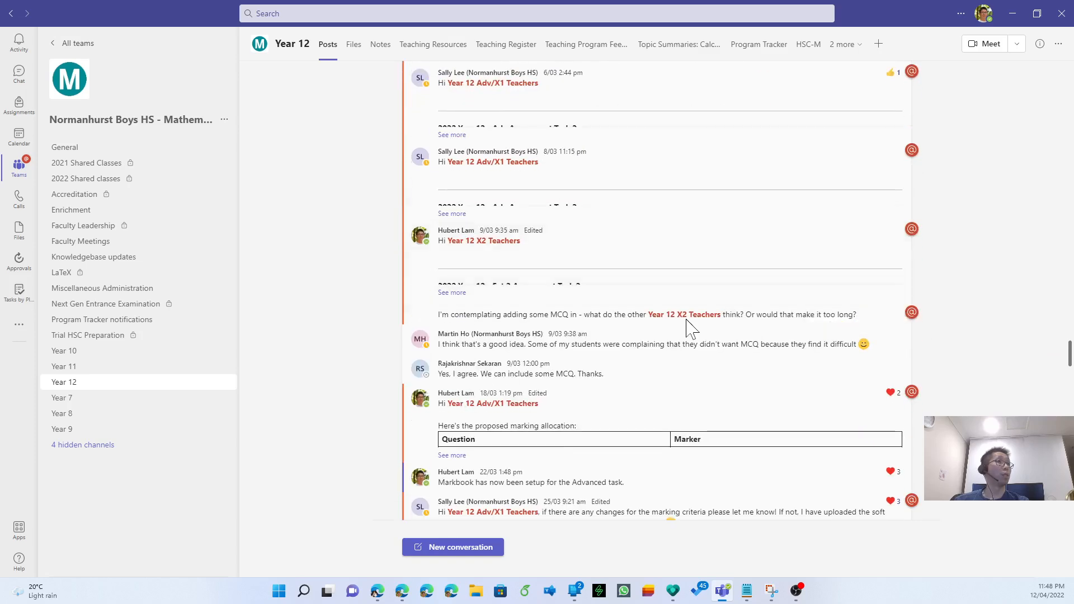
{"action": "scroll", "coordinate": [689, 327], "scroll_direction": "down", "scroll_amount": 8}
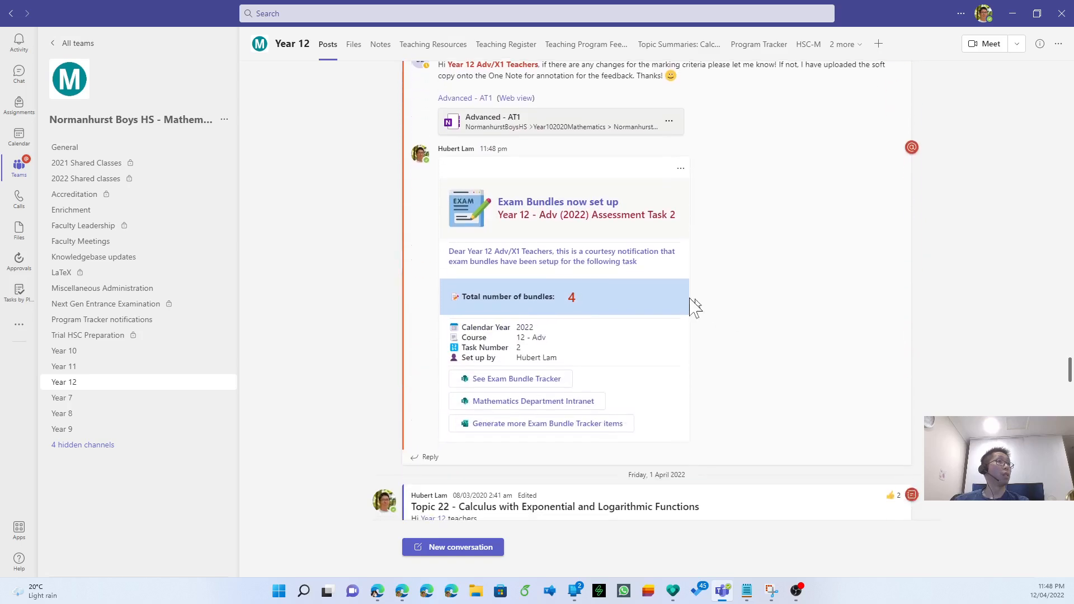
- Examine the exam bundle notification's heading, the members of its Year 12 Adv/X1 Teachers tag and its task details
{"action": "left_click_drag", "start_coordinate": [514, 201], "coordinate": [678, 218]}
{"action": "left_click", "coordinate": [923, 279]}
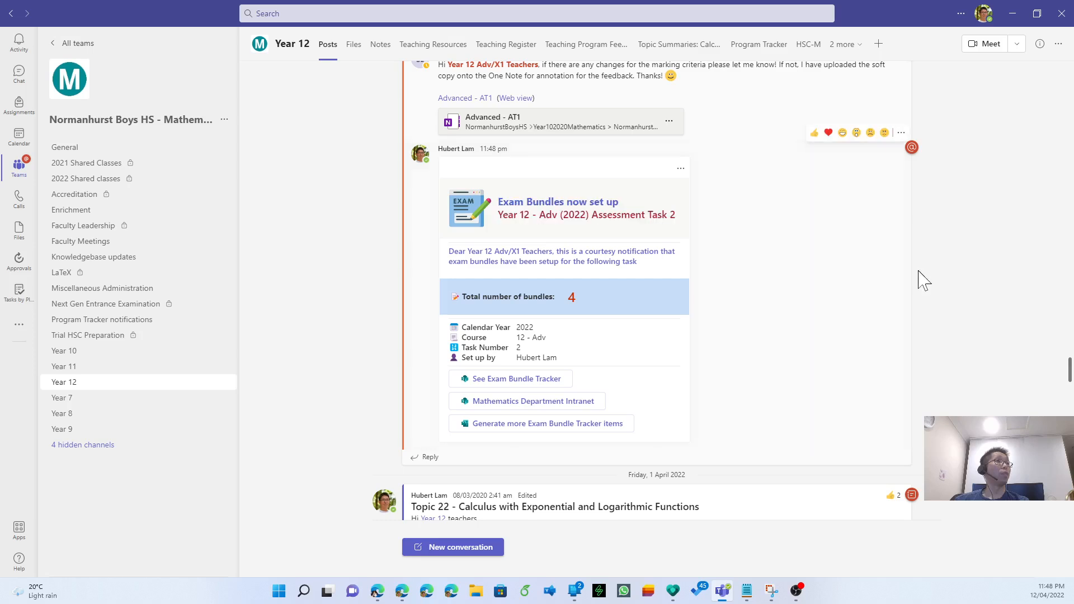
{"action": "left_click", "coordinate": [531, 257]}
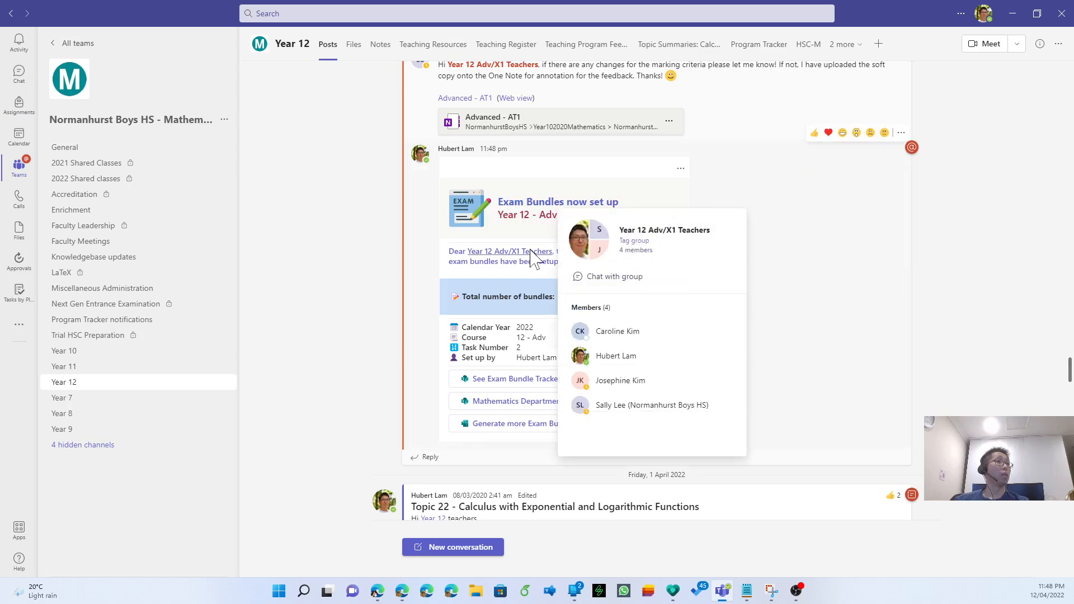
{"action": "left_click", "coordinate": [866, 268]}
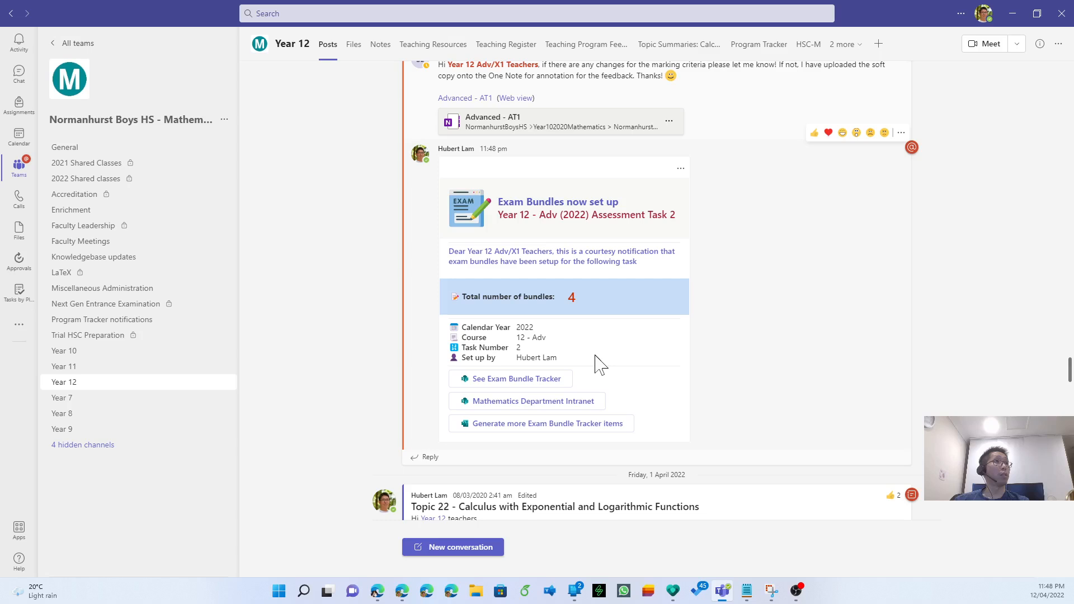
{"action": "left_click_drag", "start_coordinate": [540, 358], "coordinate": [479, 327]}
{"action": "left_click", "coordinate": [479, 327]}
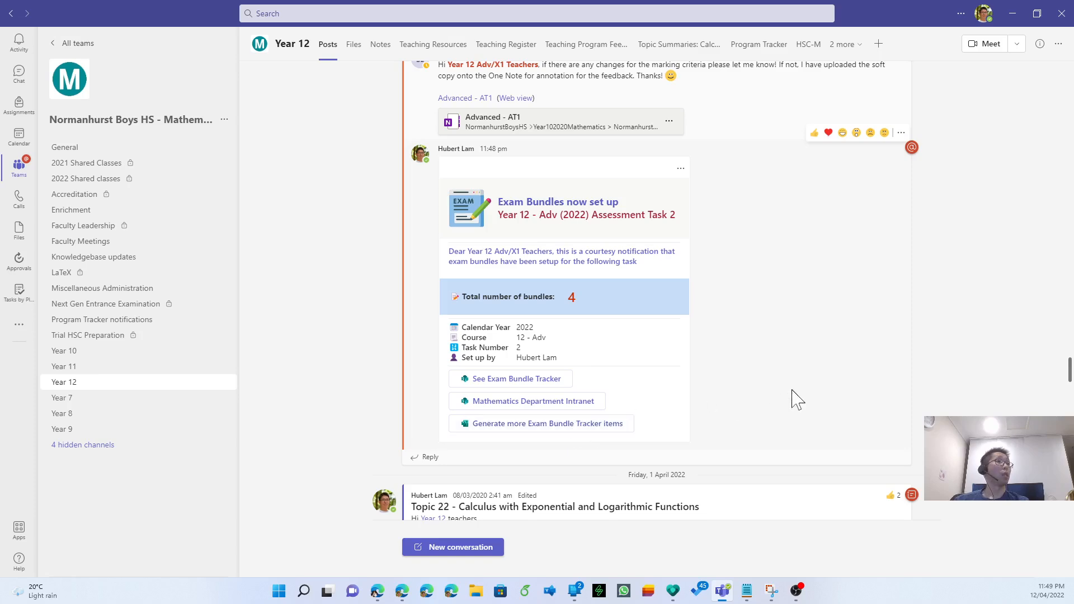
- Switch to the Mathematics Department Intranet page and collapse the 11 - Ext 1 group in its Exam Bundle Tracker section
{"action": "key", "text": "alt+Tab"}
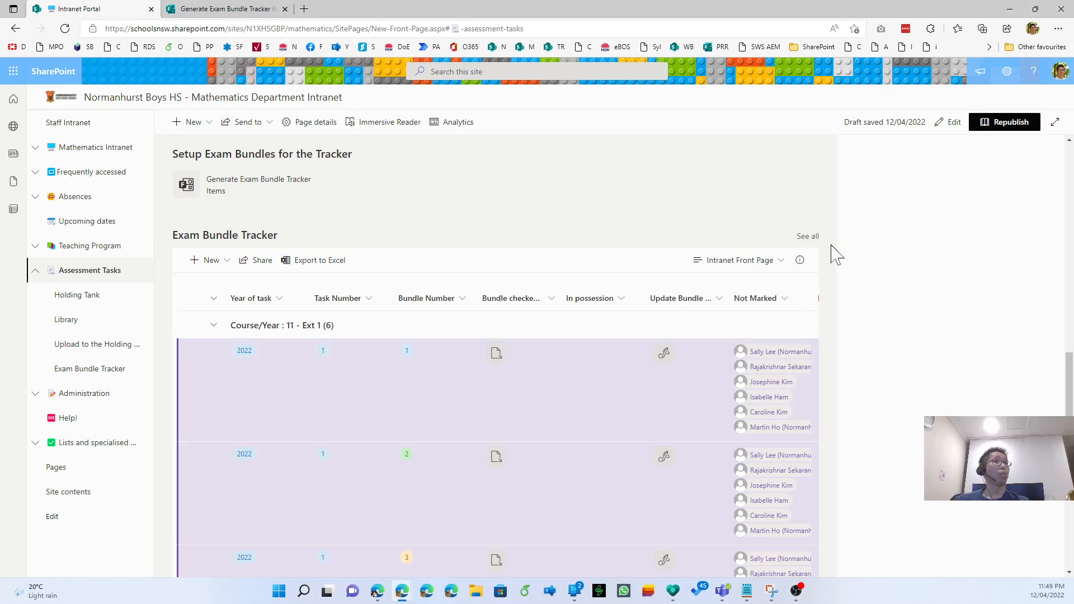
{"action": "scroll", "coordinate": [587, 213], "scroll_direction": "down", "scroll_amount": 3}
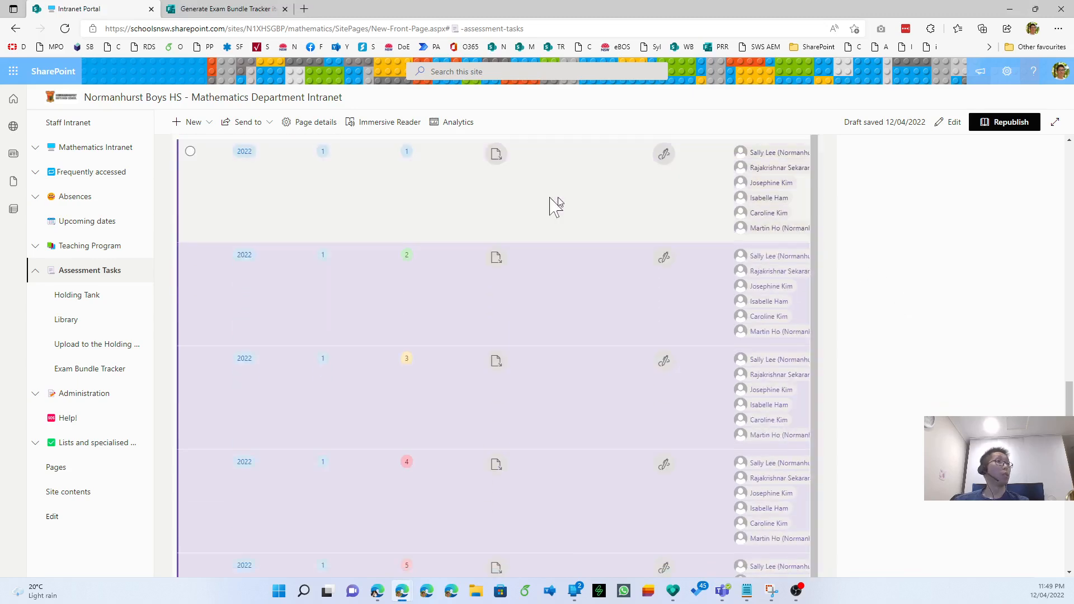
{"action": "scroll", "coordinate": [383, 408], "scroll_direction": "up", "scroll_amount": 3}
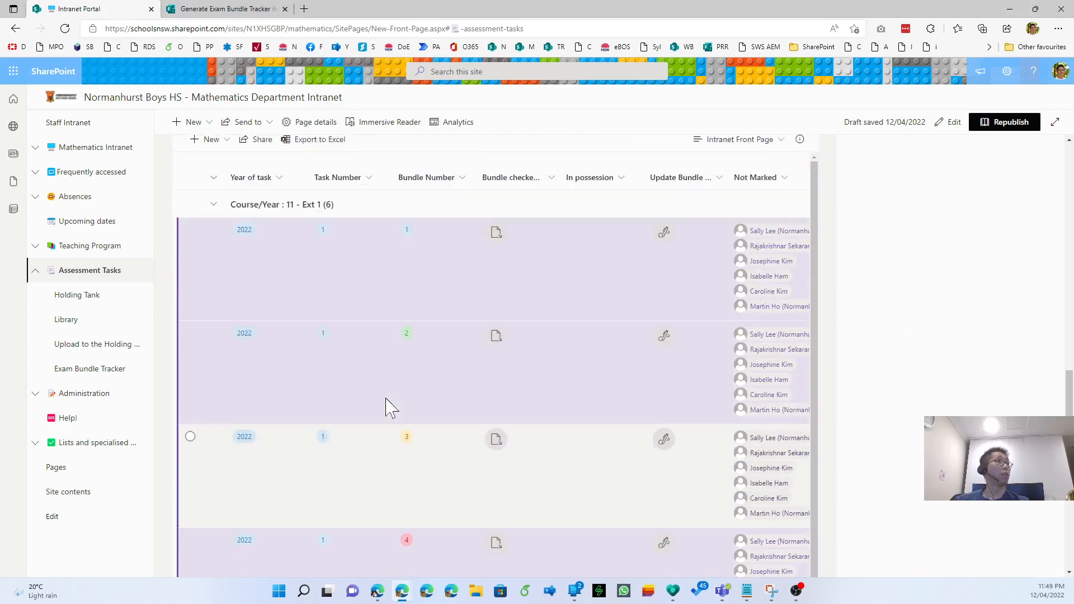
{"action": "left_click", "coordinate": [214, 259]}
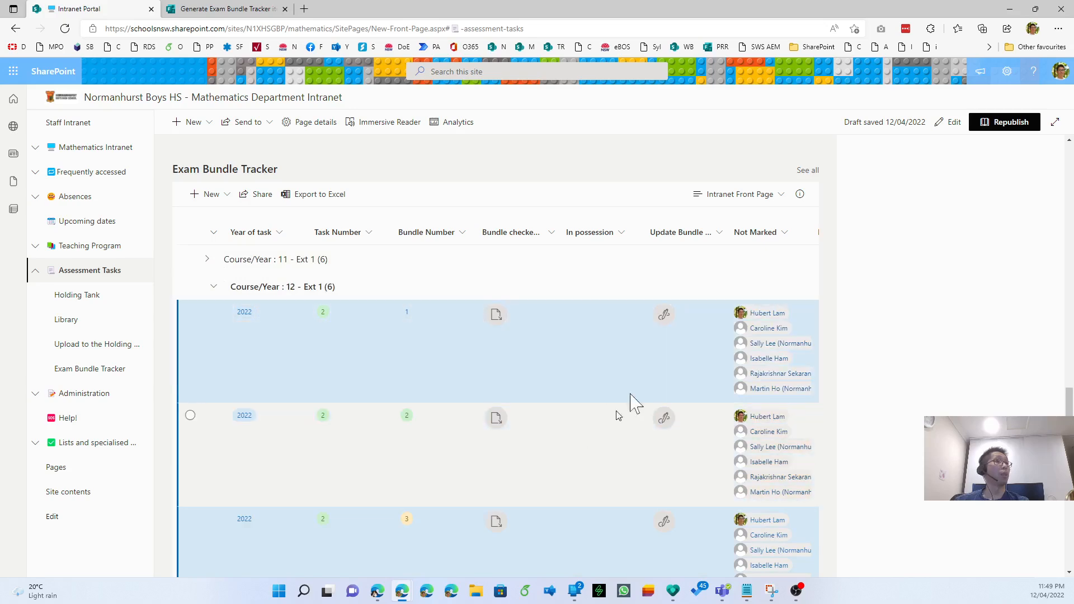
- Open the full Exam Bundle Tracker list and collapse its 11 - Ext 1 group
{"action": "left_click", "coordinate": [802, 169]}
{"action": "key", "text": "alt+Left"}
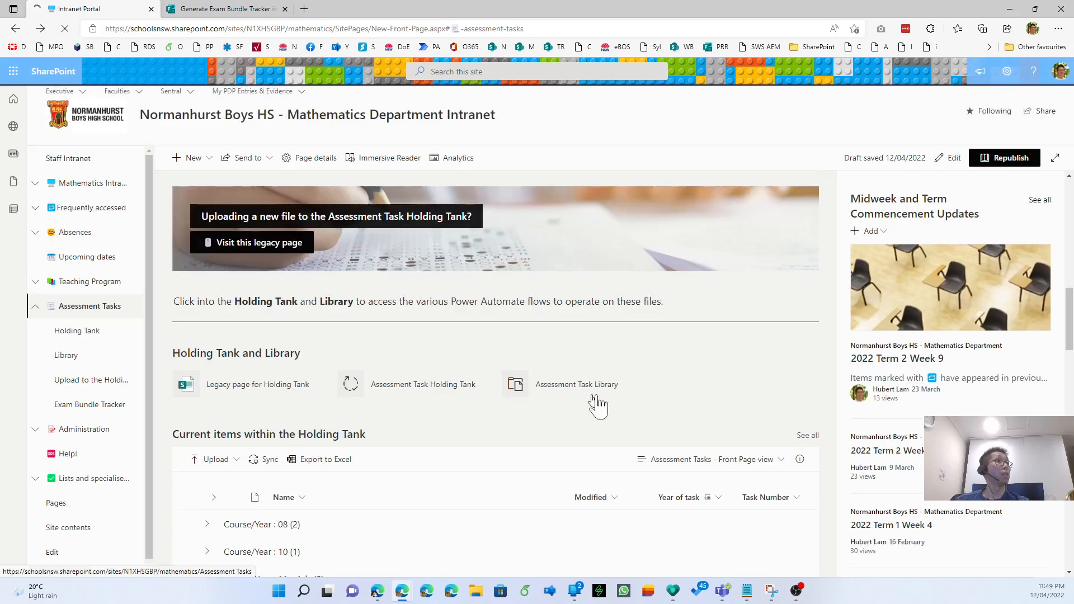
{"action": "scroll", "coordinate": [660, 394], "scroll_direction": "down", "scroll_amount": 4}
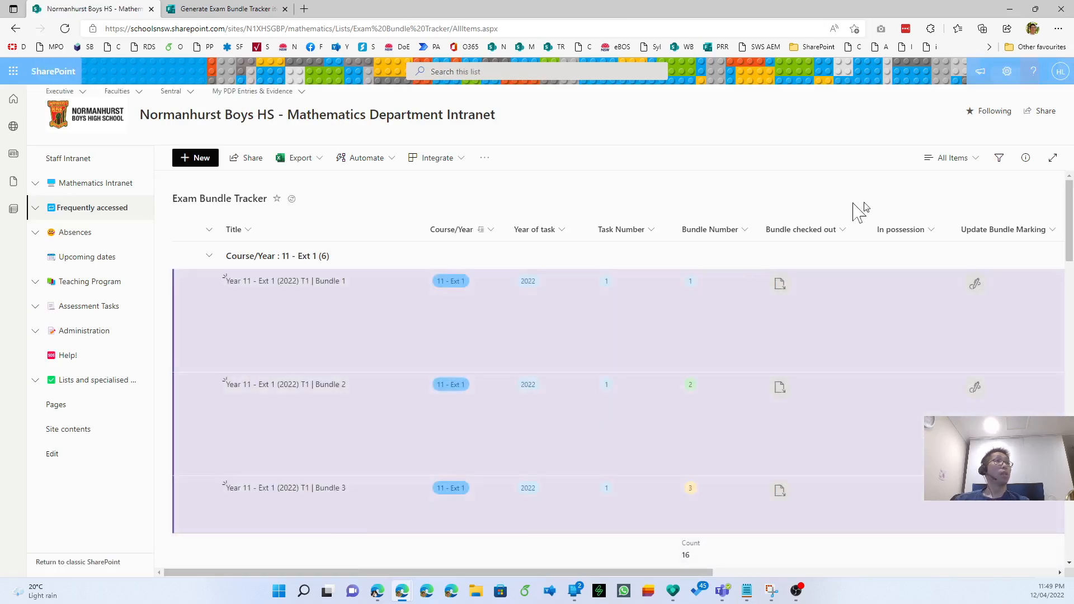
{"action": "scroll", "coordinate": [581, 371], "scroll_direction": "down", "scroll_amount": 6}
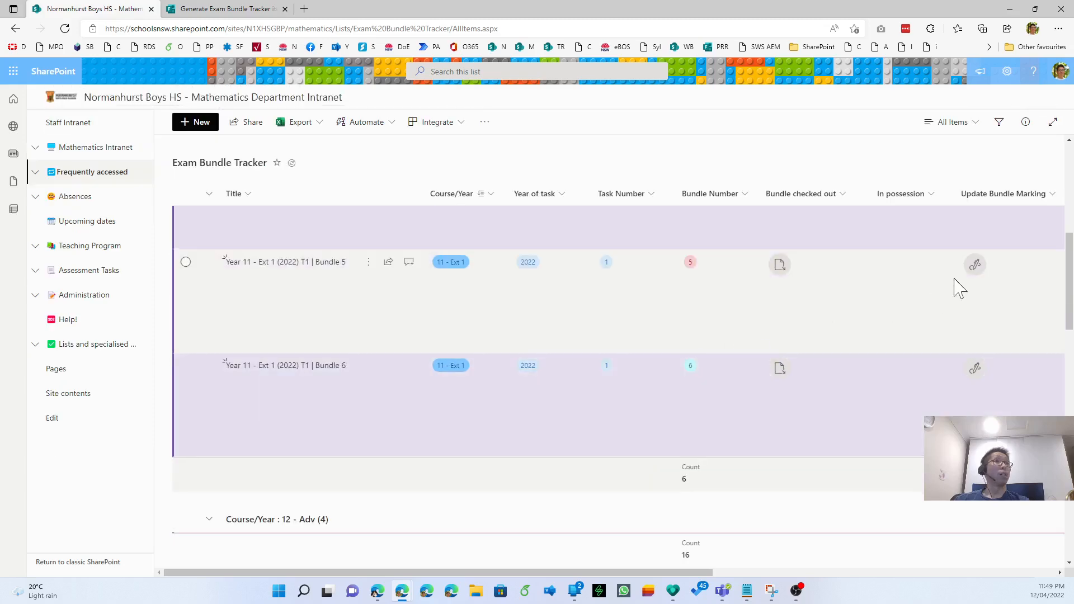
{"action": "scroll", "coordinate": [951, 291], "scroll_direction": "up", "scroll_amount": 6}
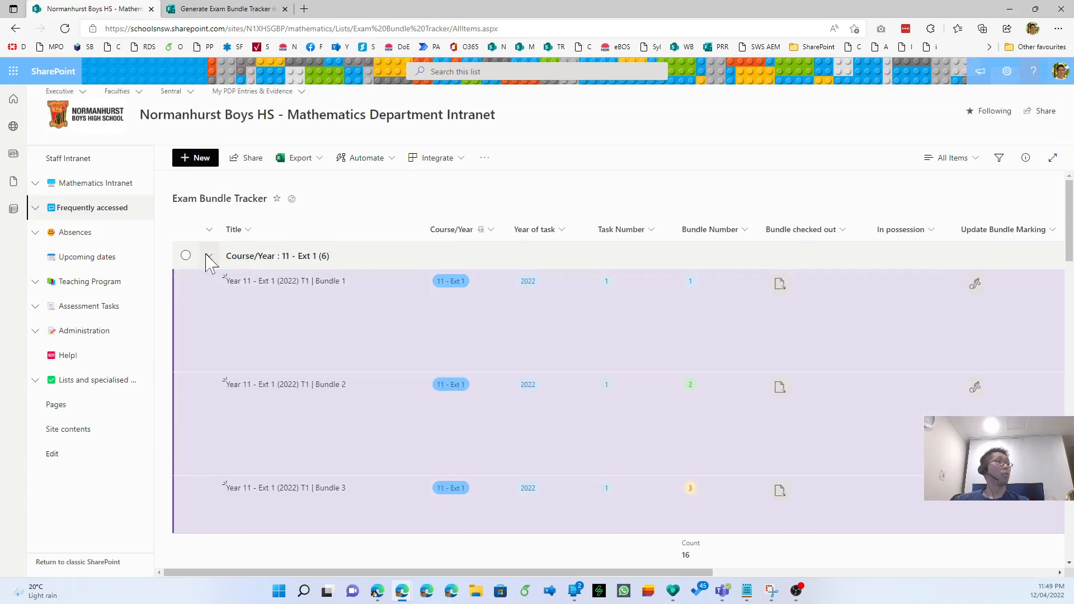
{"action": "left_click", "coordinate": [209, 257]}
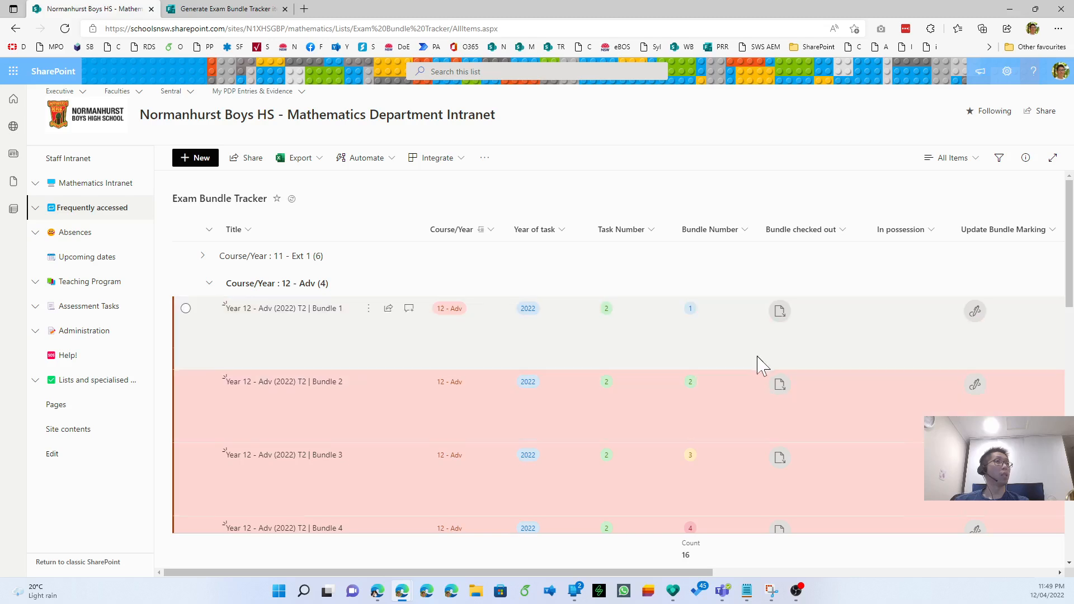
- Look through the bundle items in the 12 - Adv and 12 - Ext 1 groups of the full tracker list
{"action": "scroll", "coordinate": [762, 367], "scroll_direction": "down", "scroll_amount": 5}
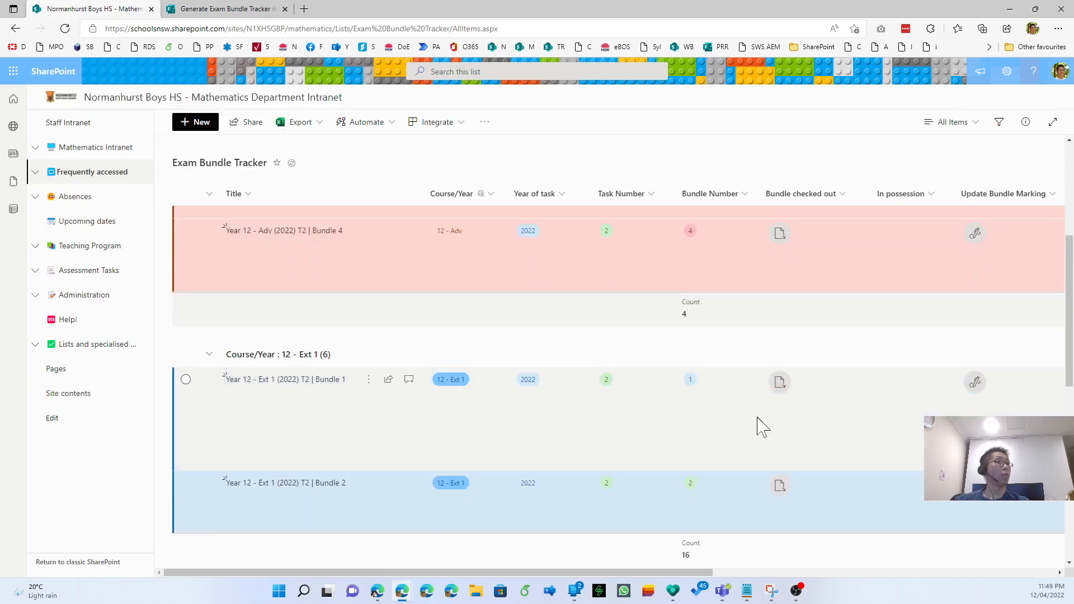
{"action": "scroll", "coordinate": [762, 428], "scroll_direction": "down", "scroll_amount": 8}
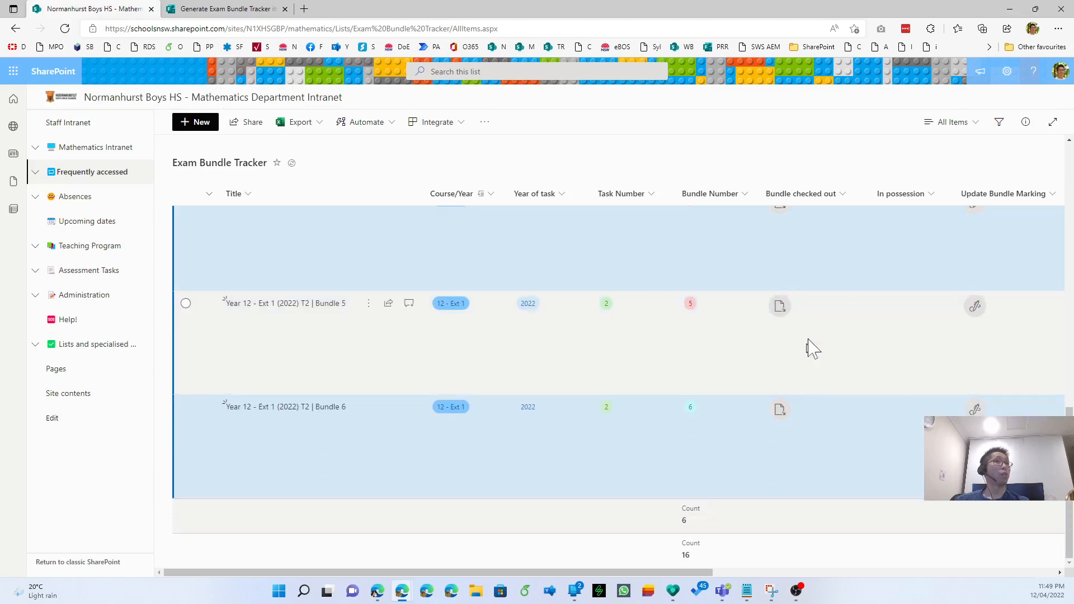
{"action": "scroll", "coordinate": [861, 329], "scroll_direction": "up", "scroll_amount": 10}
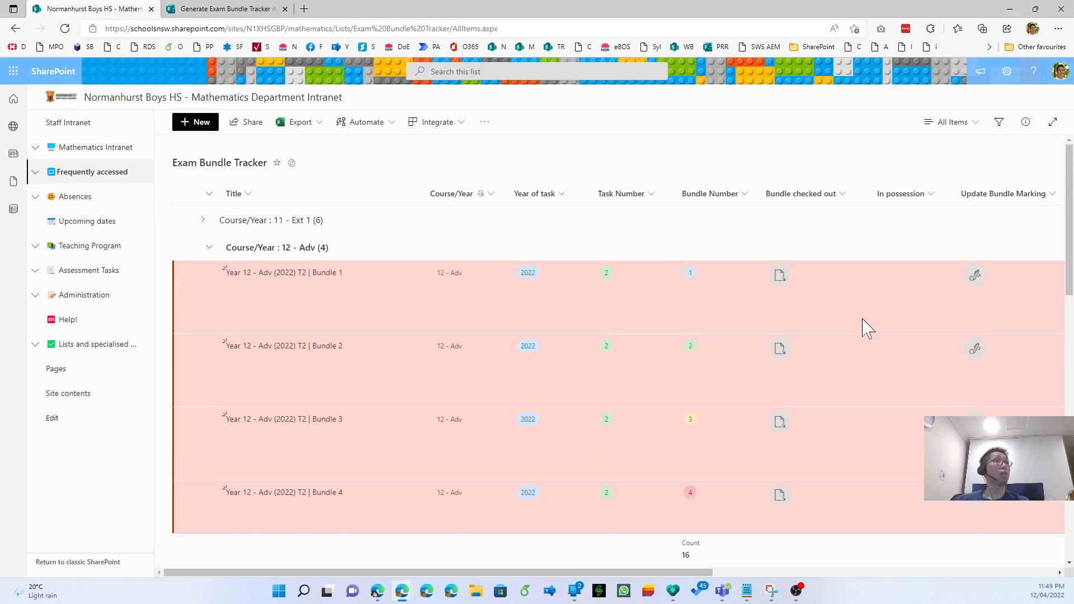
{"action": "scroll", "coordinate": [862, 328], "scroll_direction": "up", "scroll_amount": 2}
- Examine the view's conditional formatting rules for each Course/Year value and leave the formatting settings without saving
{"action": "left_click", "coordinate": [468, 230]}
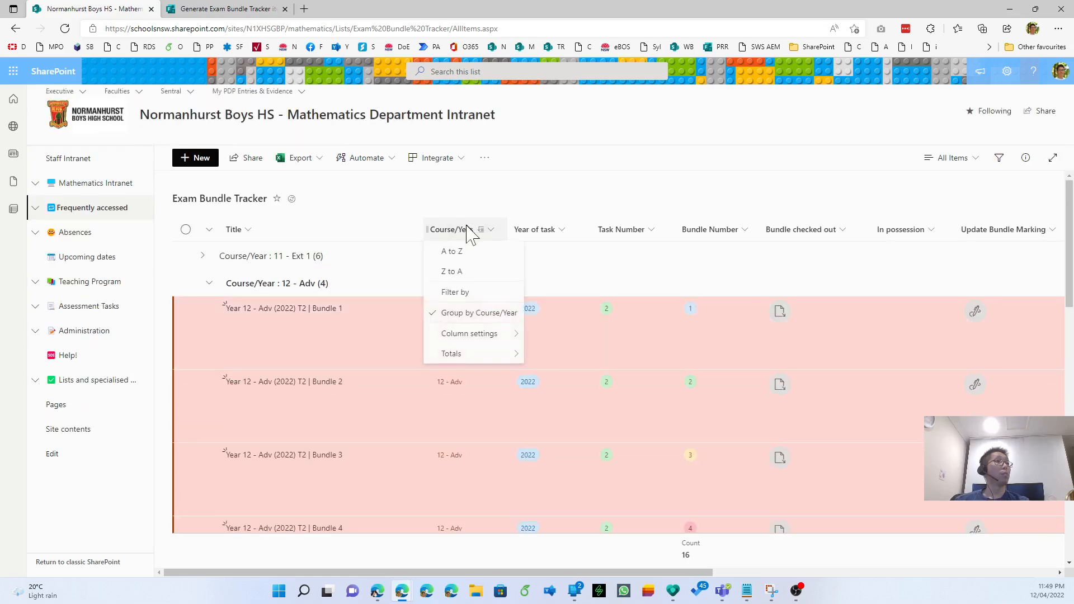
{"action": "mouse_move", "coordinate": [480, 342]}
{"action": "left_click", "coordinate": [546, 356]}
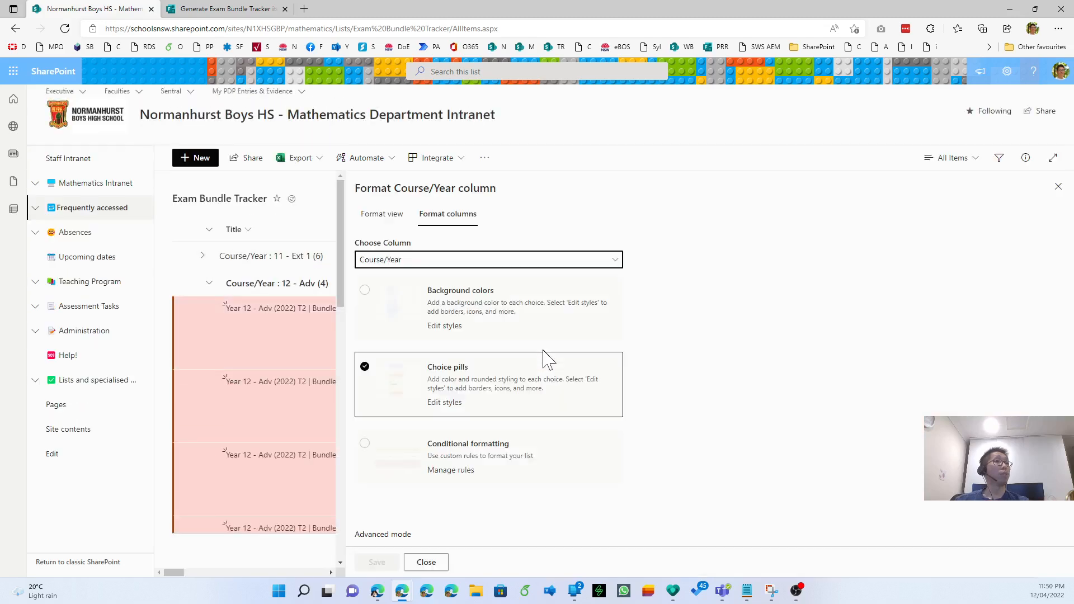
{"action": "left_click", "coordinate": [383, 218]}
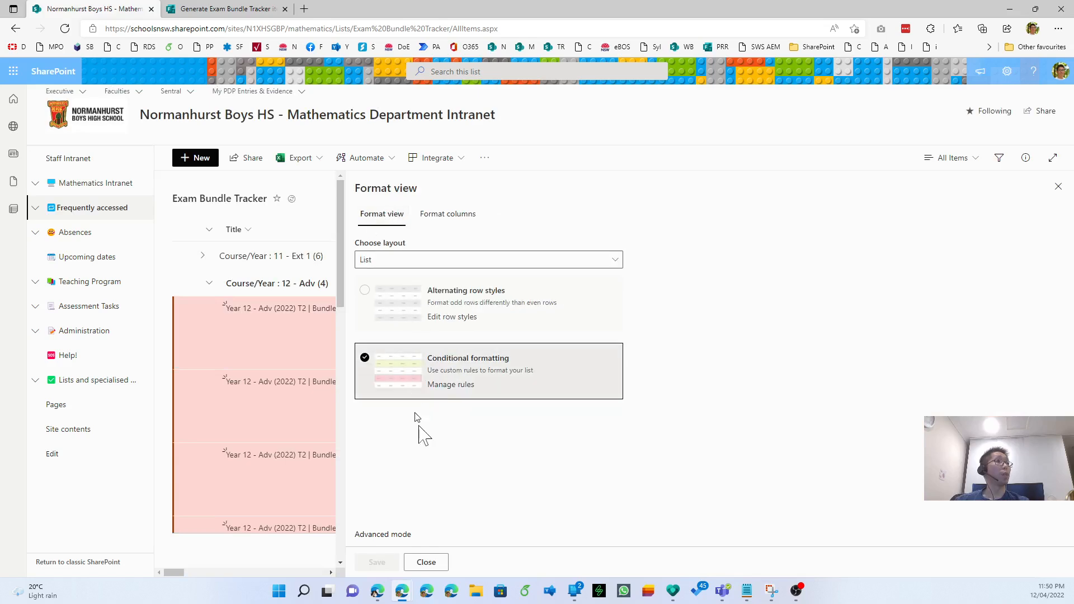
{"action": "left_click", "coordinate": [442, 384]}
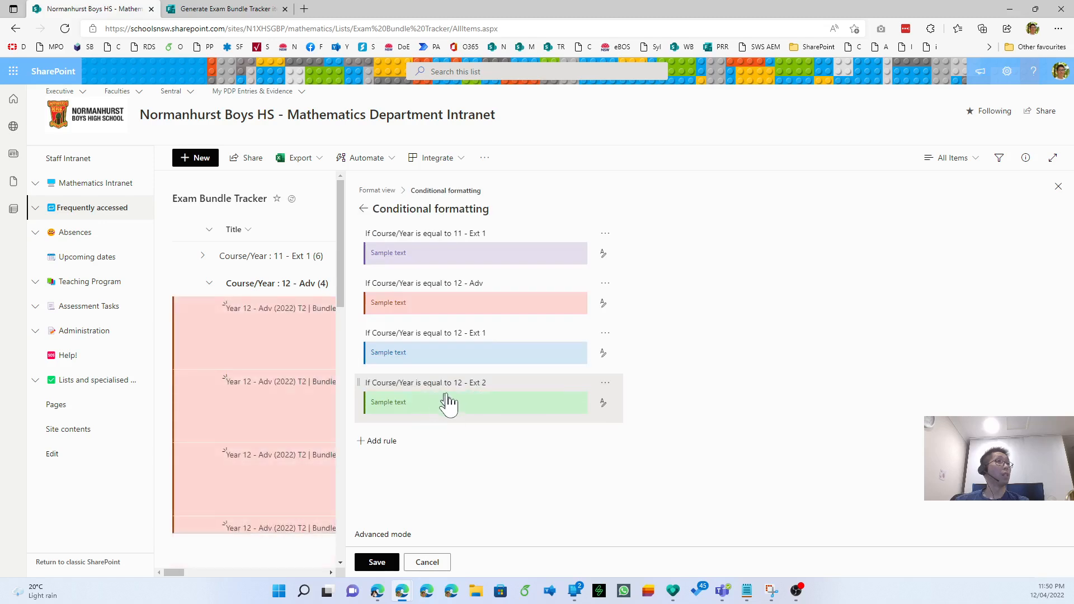
{"action": "left_click", "coordinate": [456, 391]}
{"action": "left_click", "coordinate": [458, 398]}
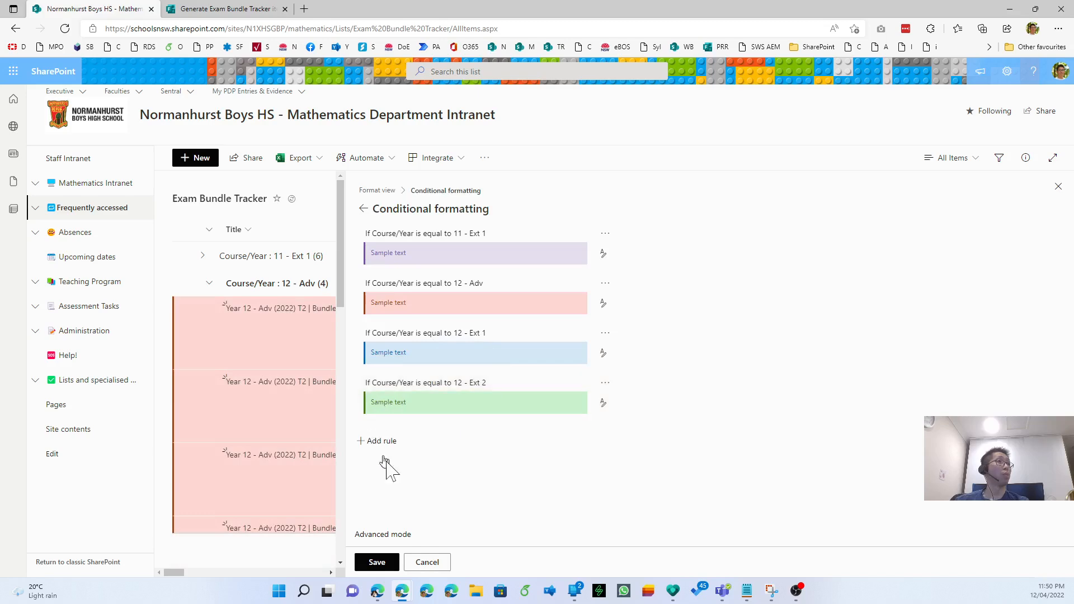
{"action": "left_click", "coordinate": [425, 563]}
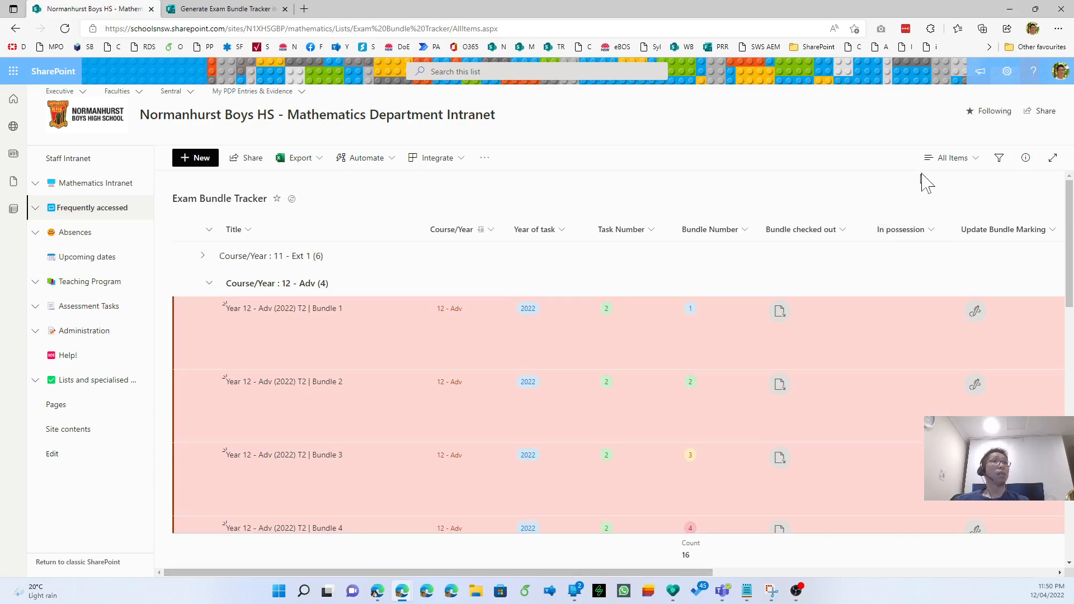
- Show the tracker in the Year 11 view and look through its bundle items
{"action": "left_click", "coordinate": [949, 158]}
{"action": "left_click", "coordinate": [951, 323]}
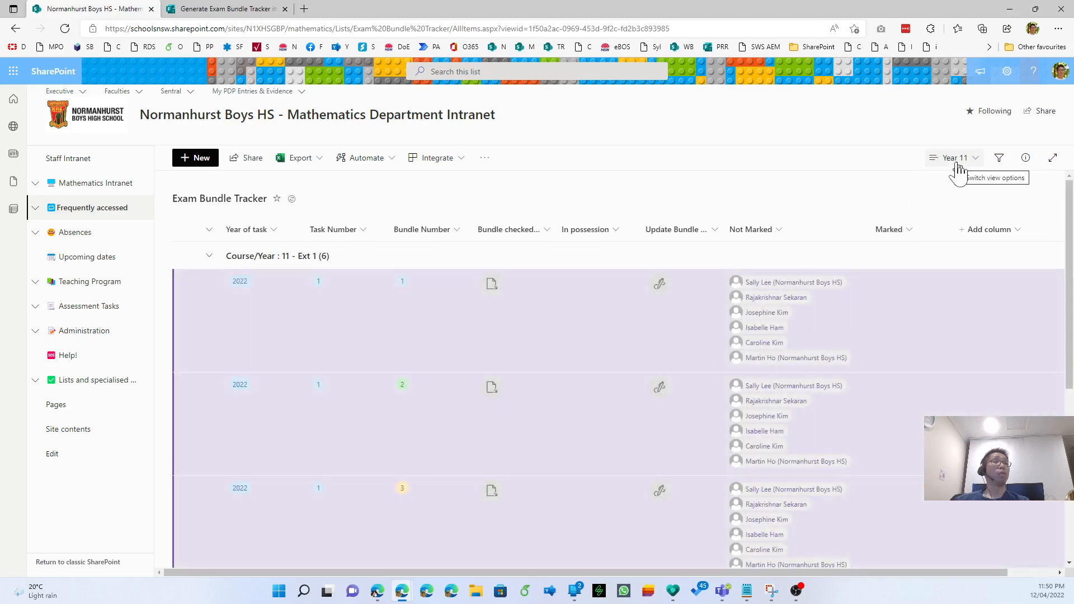
{"action": "left_click", "coordinate": [957, 163]}
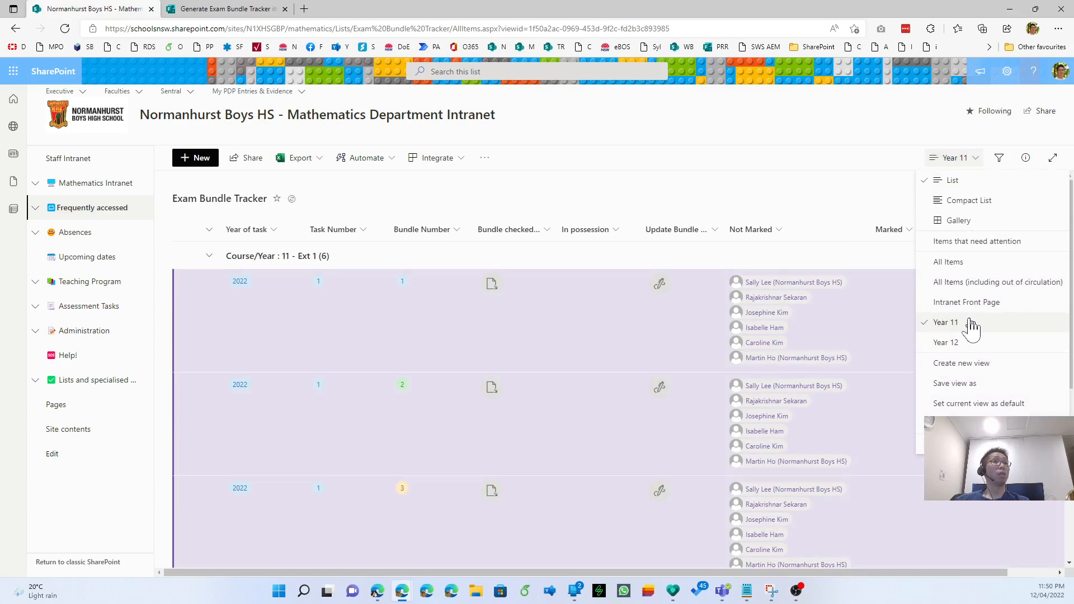
{"action": "left_click", "coordinate": [816, 196]}
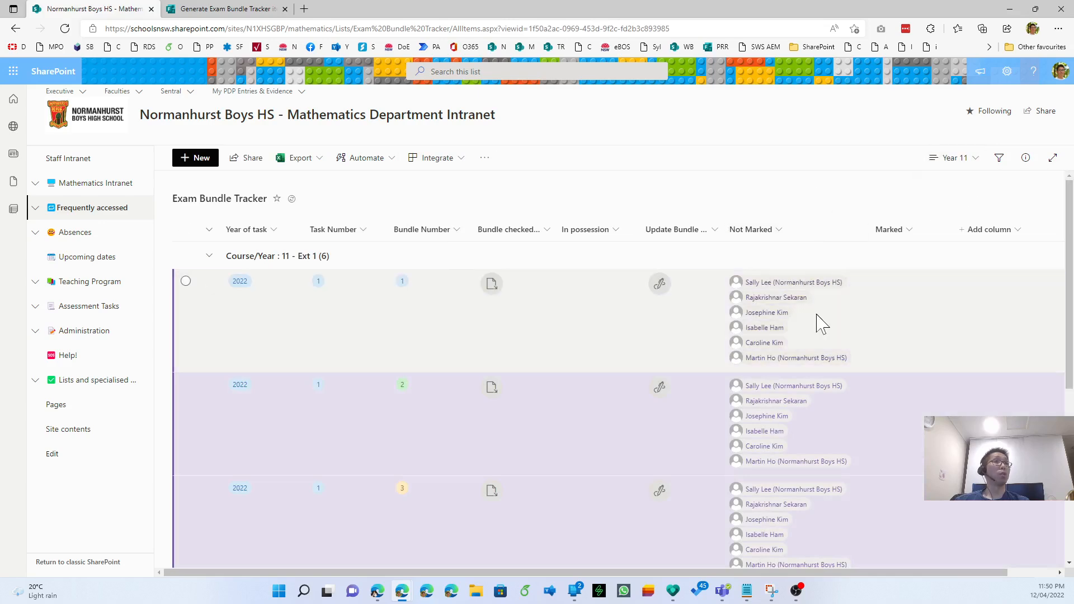
{"action": "scroll", "coordinate": [822, 330], "scroll_direction": "down", "scroll_amount": 5}
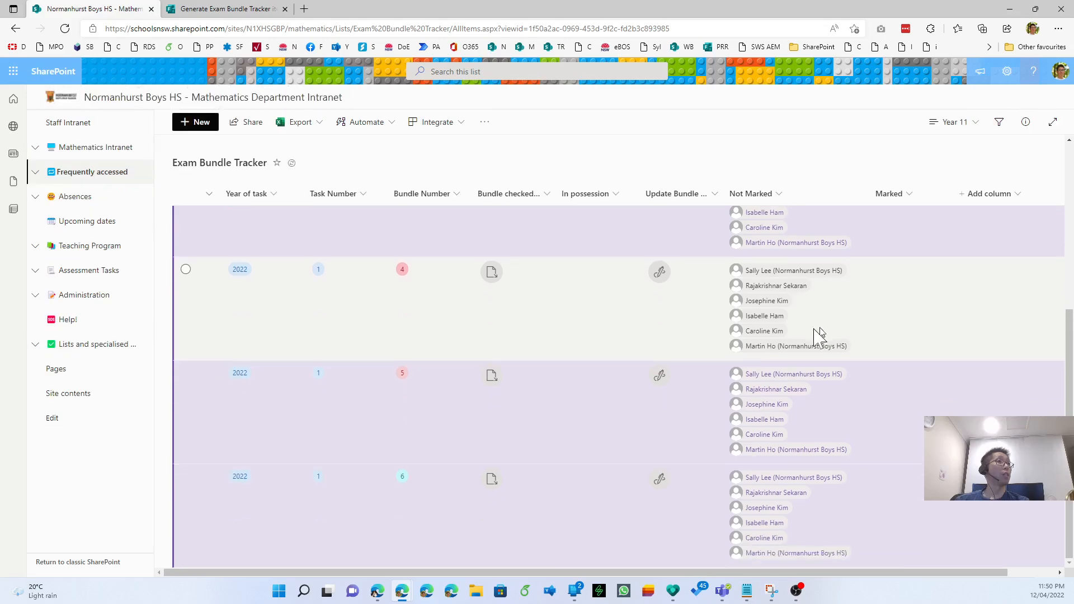
{"action": "scroll", "coordinate": [435, 431], "scroll_direction": "up", "scroll_amount": 8}
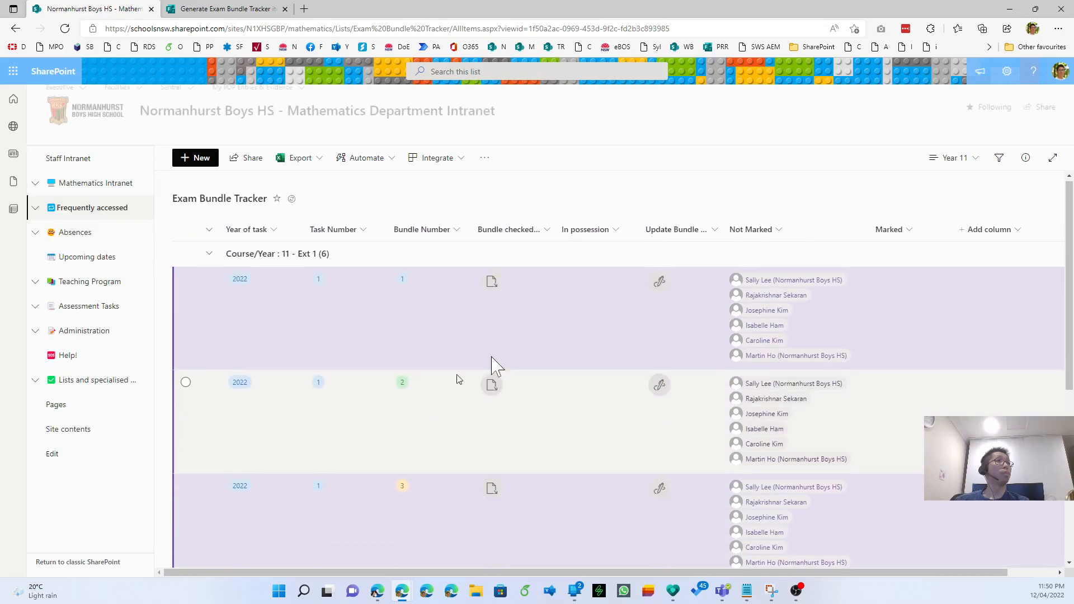
- Change the tracker to the Year 12 view and look through the 12 - Adv and 12 - Ext 1 bundles
{"action": "left_click", "coordinate": [951, 158]}
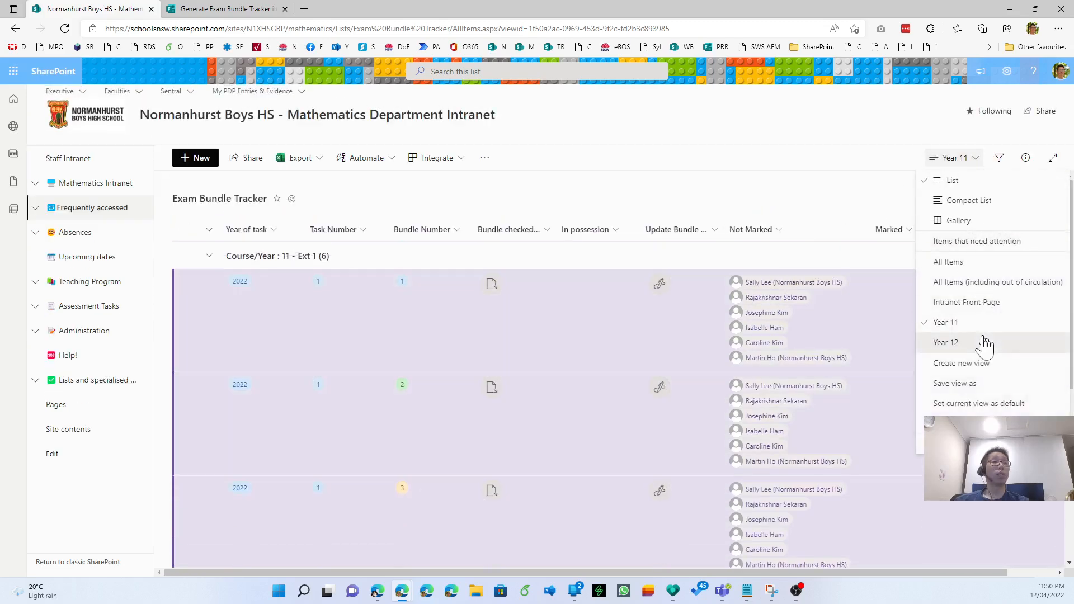
{"action": "left_click", "coordinate": [945, 342]}
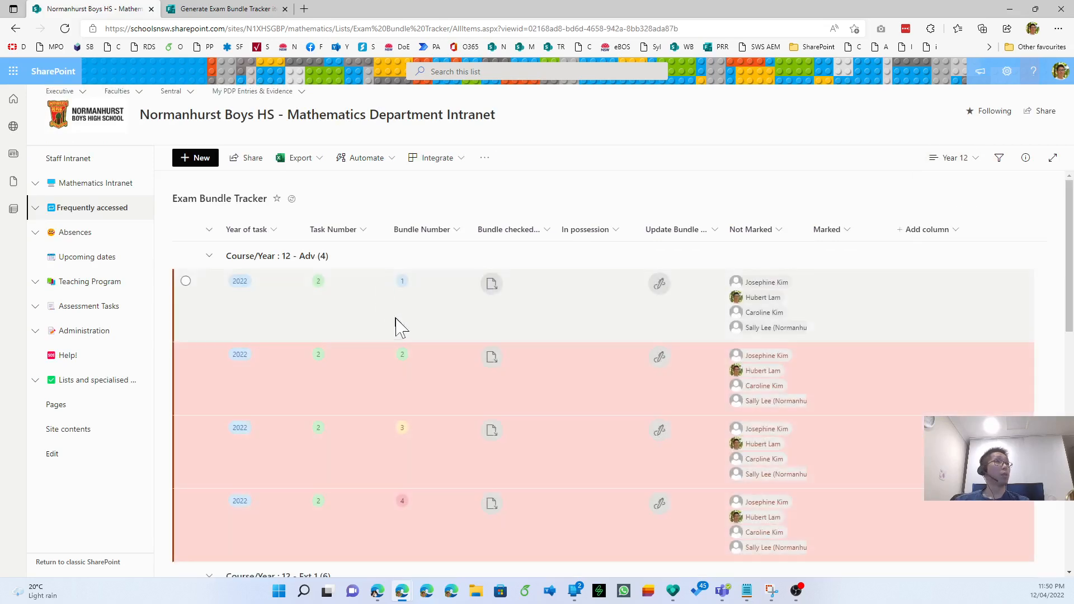
{"action": "scroll", "coordinate": [331, 302], "scroll_direction": "down", "scroll_amount": 5}
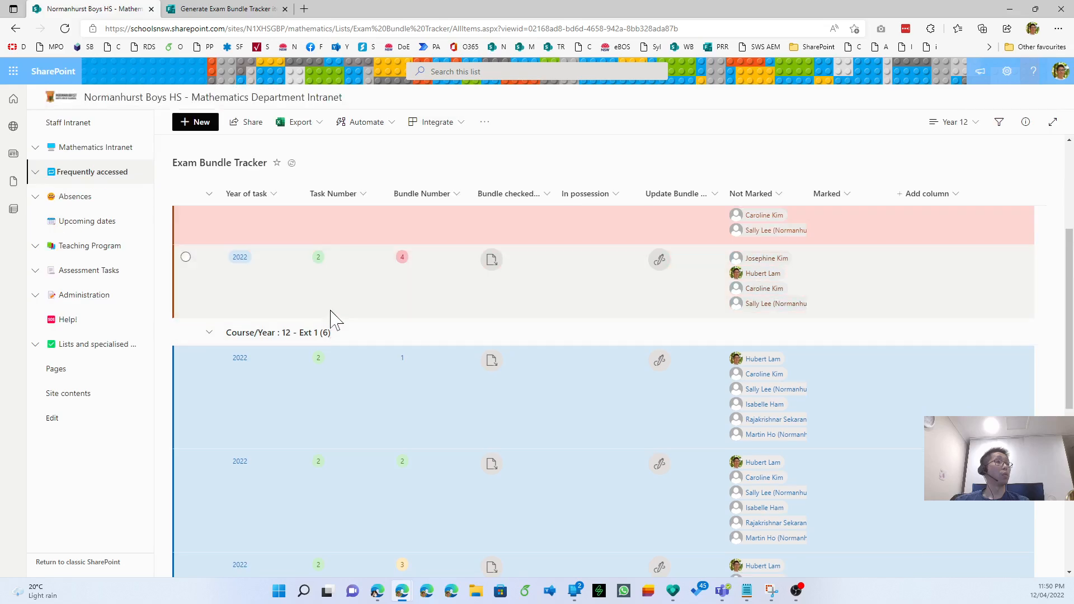
{"action": "scroll", "coordinate": [331, 320], "scroll_direction": "down", "scroll_amount": 7}
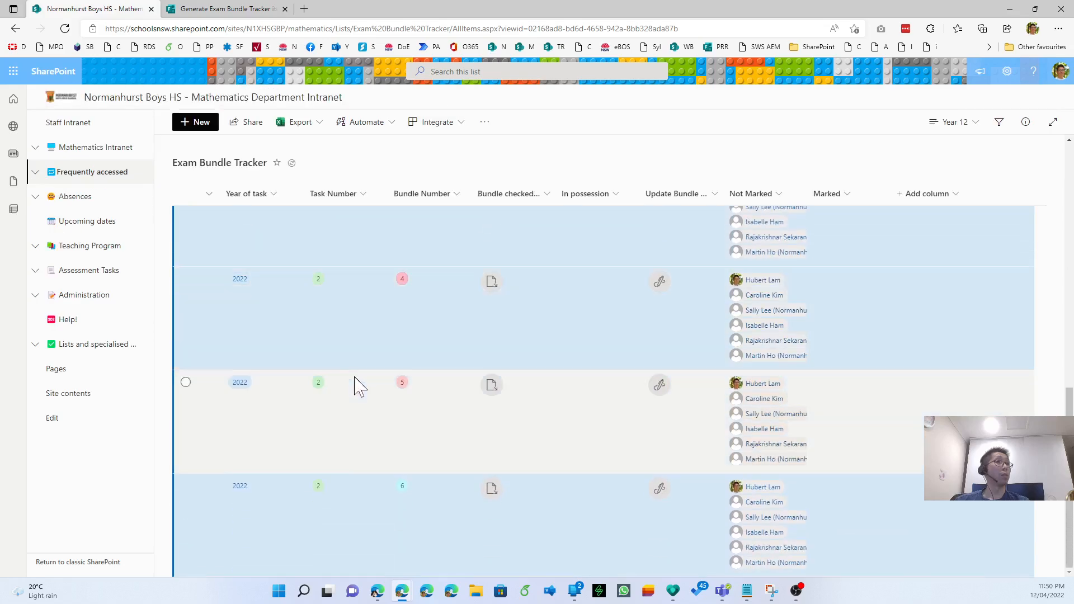
{"action": "scroll", "coordinate": [496, 515], "scroll_direction": "up", "scroll_amount": 12}
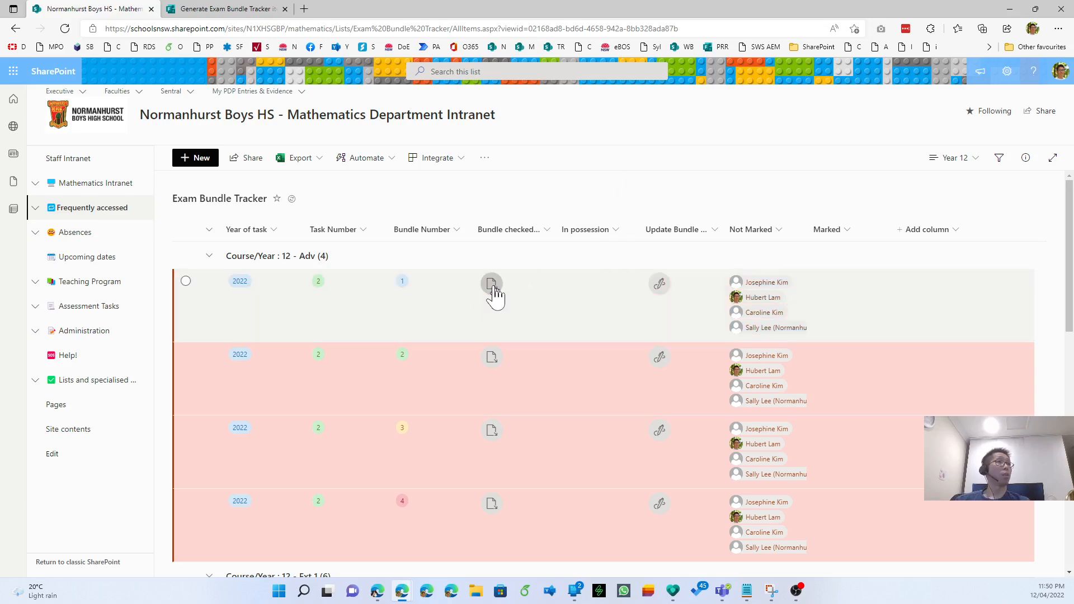
- Check out Bundle 1 of the 12 - Adv Task 2 group and release it again
{"action": "left_click", "coordinate": [492, 285]}
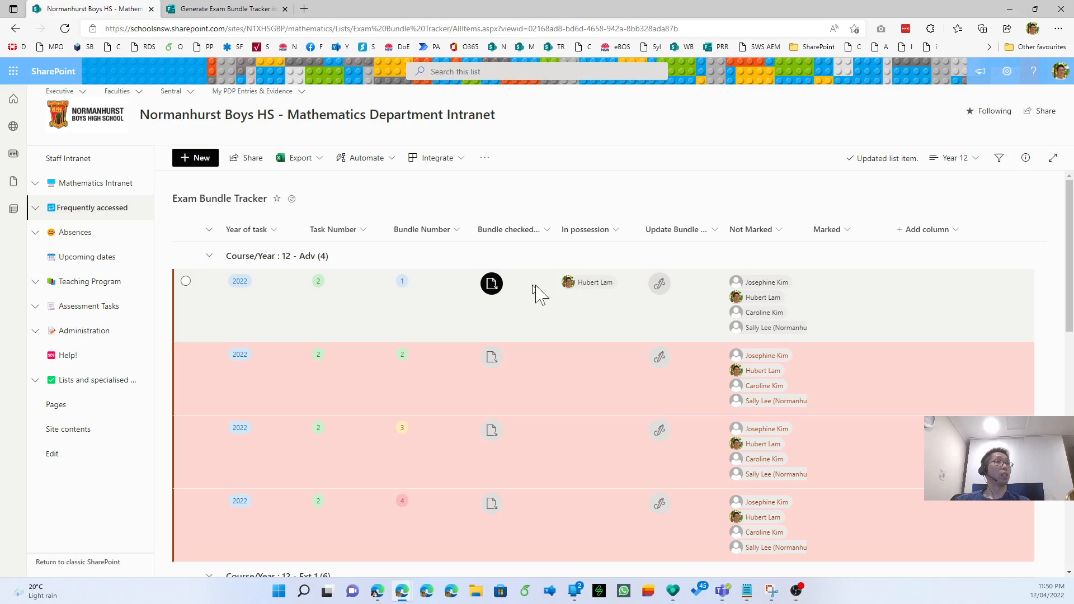
{"action": "left_click", "coordinate": [597, 286]}
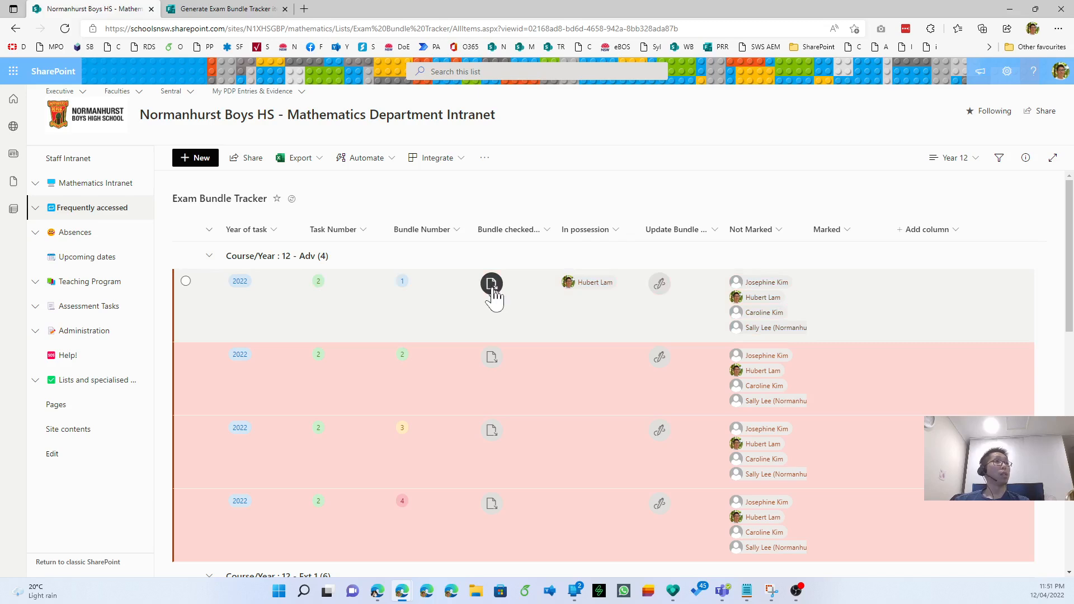
{"action": "left_click", "coordinate": [491, 284]}
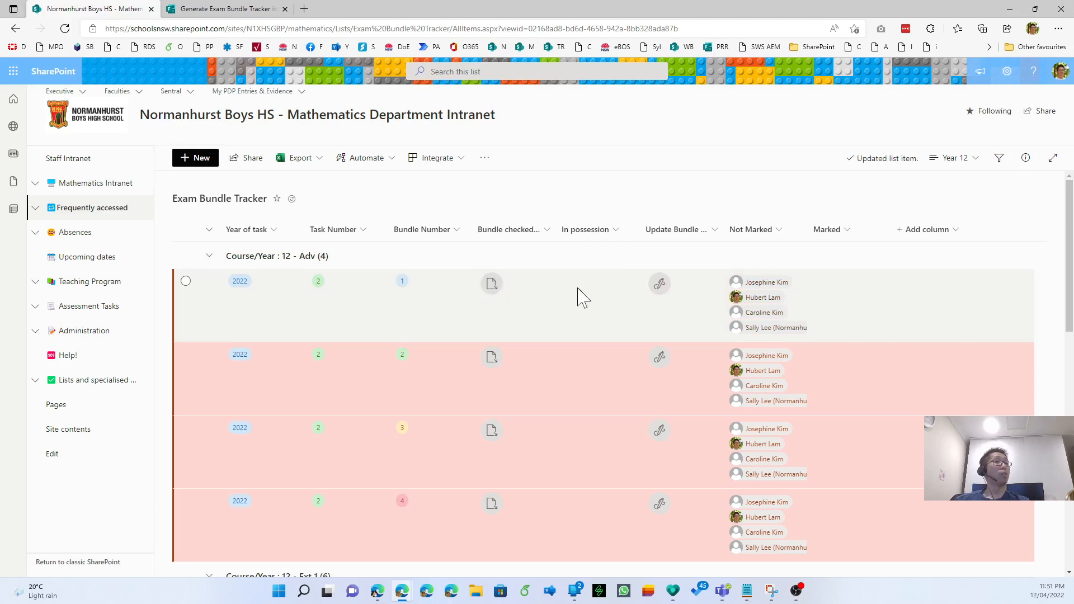
{"action": "left_click", "coordinate": [578, 289]}
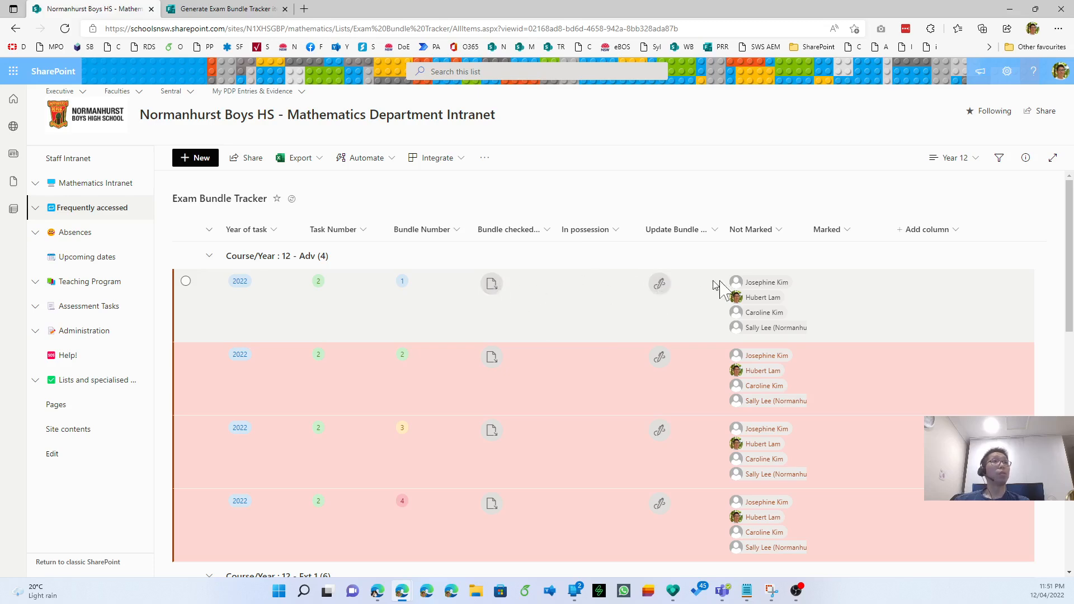
- Widen the Update Bundle Marking column and record 12 - Adv Task 2 Bundle 1 as marked by the current teacher
{"action": "mouse_move", "coordinate": [739, 288]}
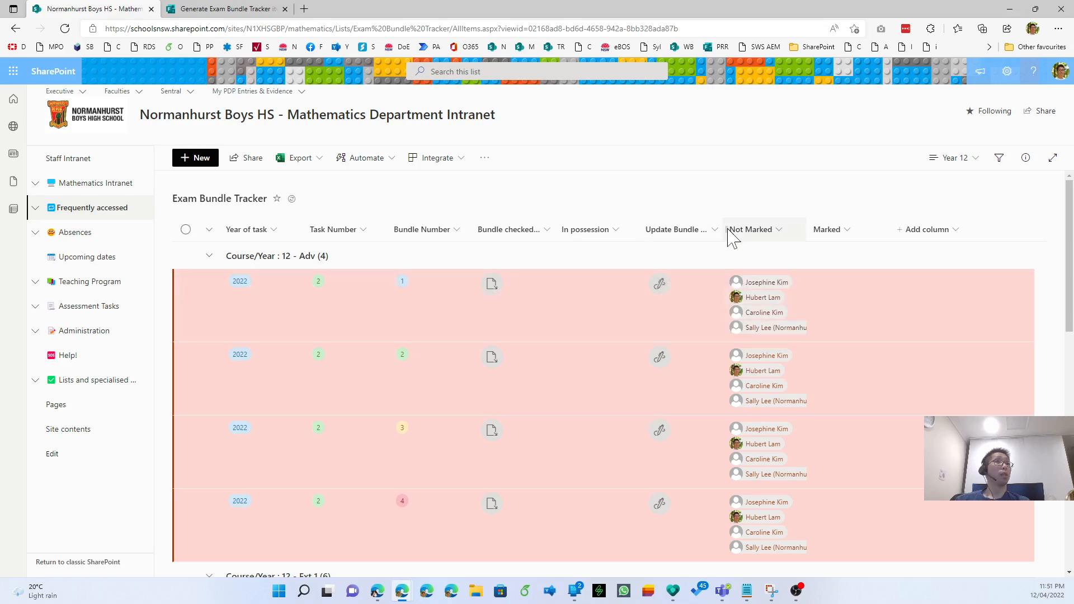
{"action": "left_click_drag", "start_coordinate": [720, 228], "coordinate": [747, 228]}
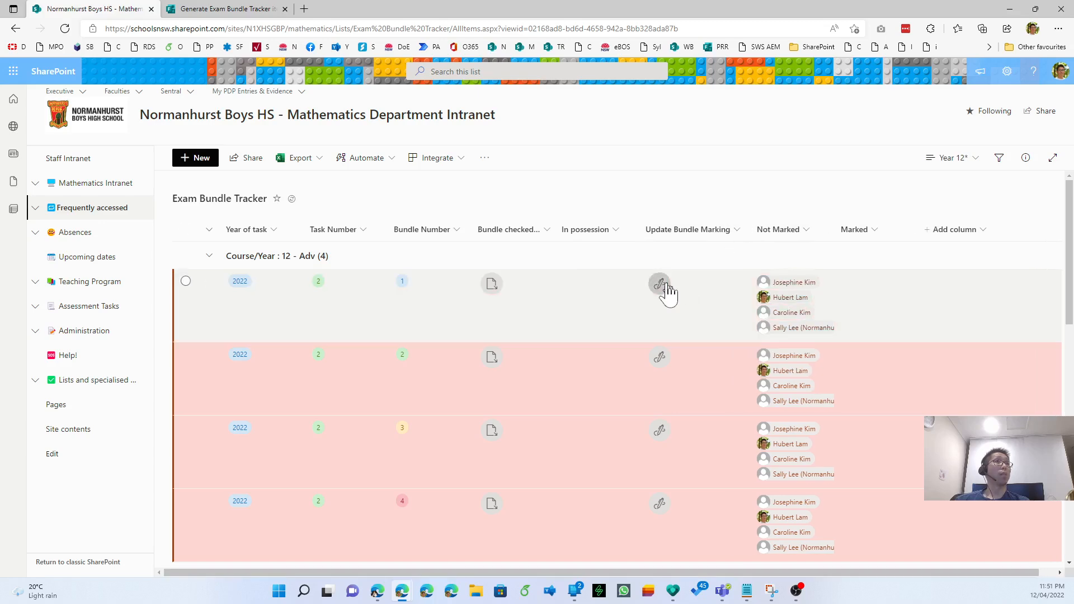
{"action": "left_click", "coordinate": [663, 284]}
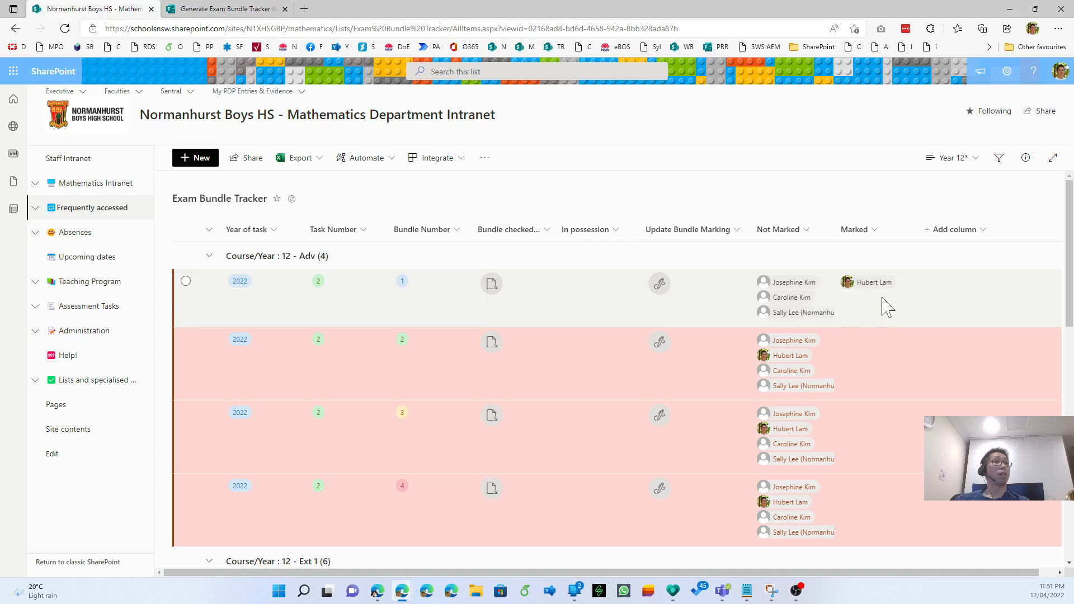
- Open the details of 12 - Adv Task 2 Bundle 1 and examine its cupboard and marking statuses
{"action": "left_click", "coordinate": [883, 314]}
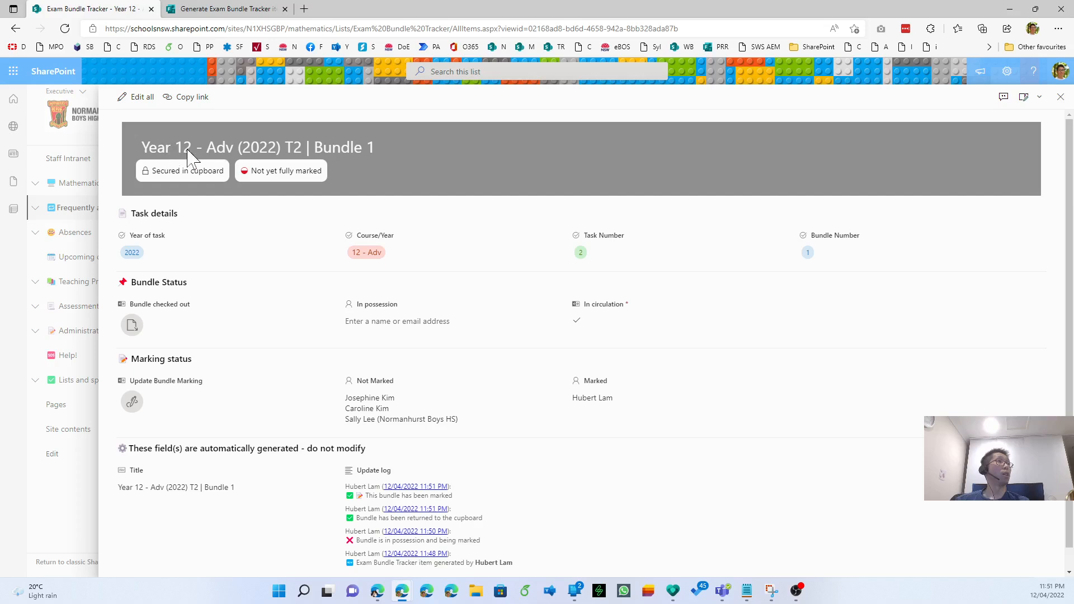
{"action": "left_click", "coordinate": [186, 178]}
{"action": "left_click", "coordinate": [305, 176]}
{"action": "left_click", "coordinate": [305, 175]}
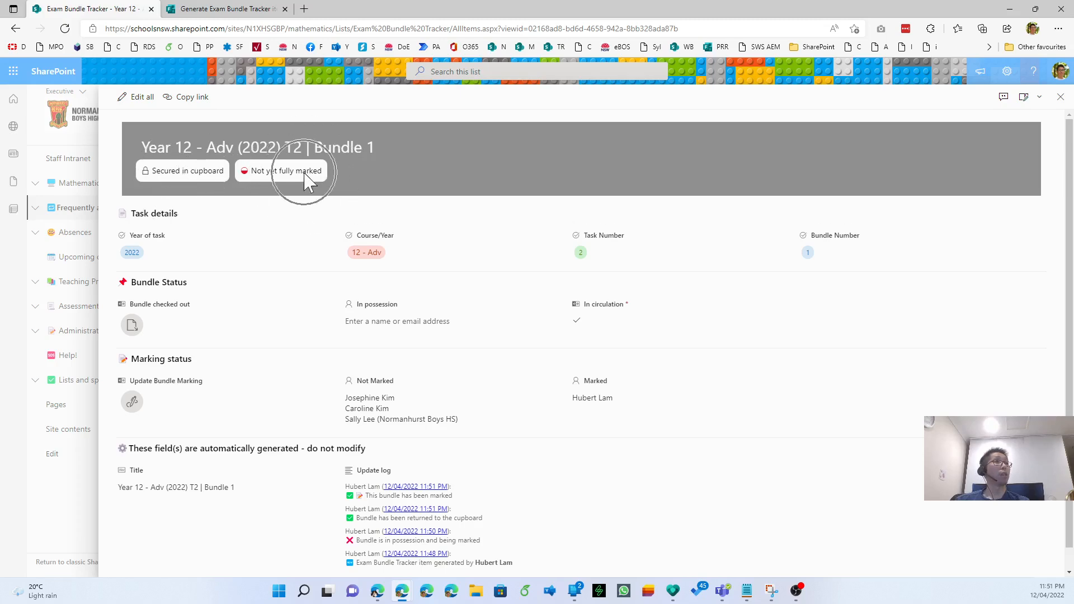
- Remove all three remaining teachers from Bundle 1's Not Marked field and save the change
{"action": "left_click", "coordinate": [479, 428]}
{"action": "key", "text": "BackSpace"}
{"action": "key", "text": "BackSpace"}
{"action": "key", "text": "BackSpace"}
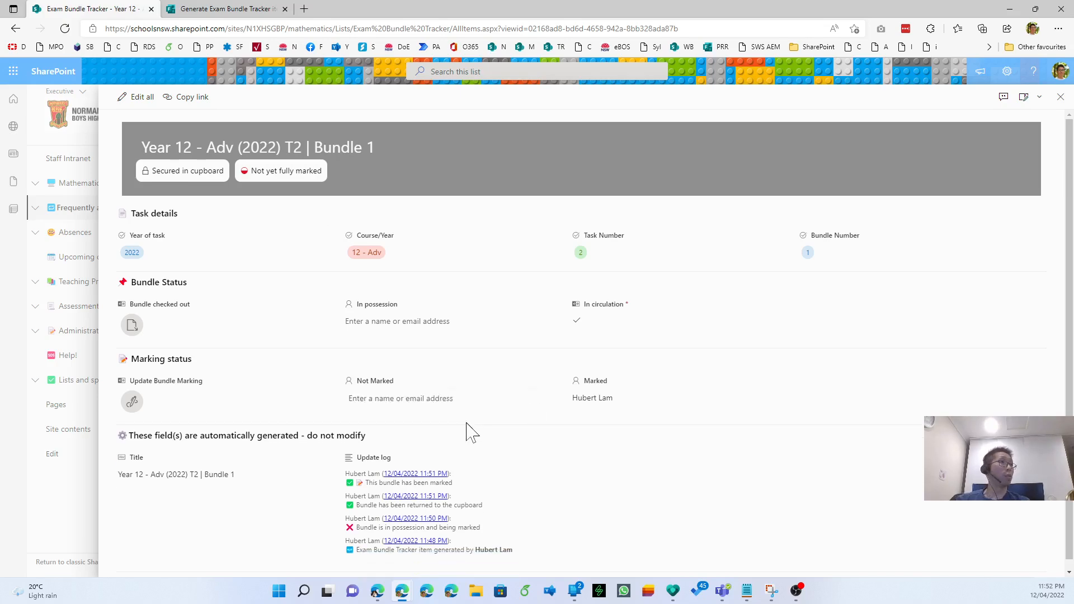
{"action": "key", "text": "Tab"}
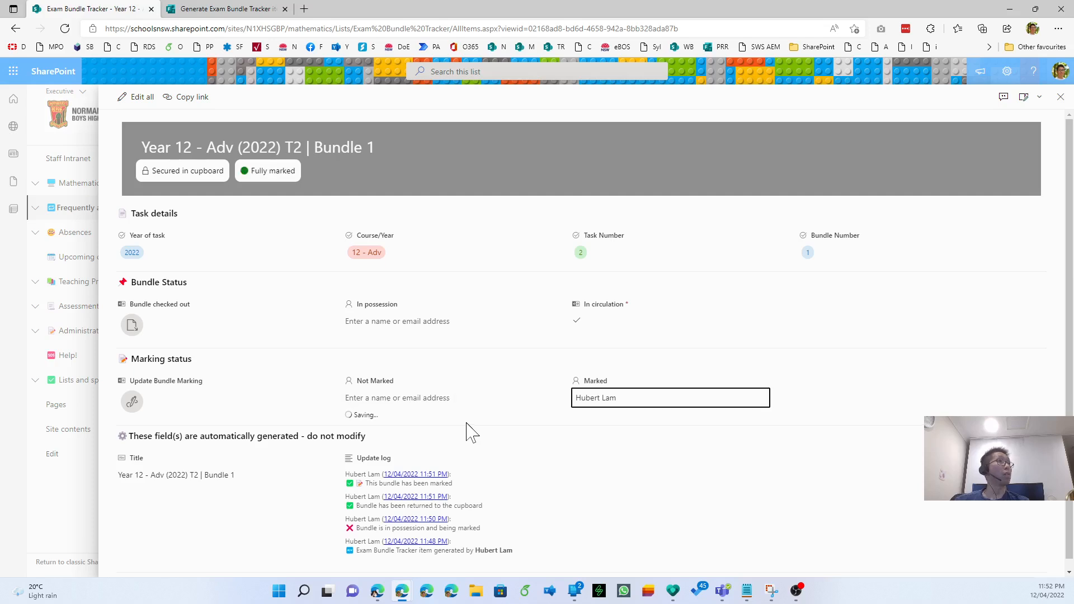
{"action": "key", "text": "ctrl"}
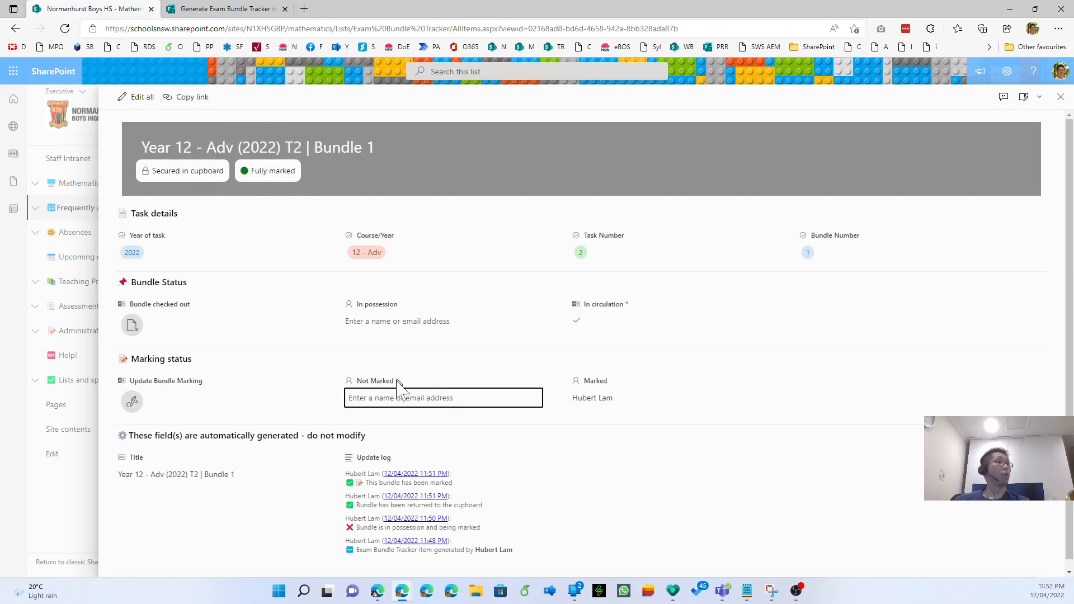
- Add the three removed teachers back to Bundle 1's Not Marked field, save, and close the item details
{"action": "left_click", "coordinate": [393, 405]}
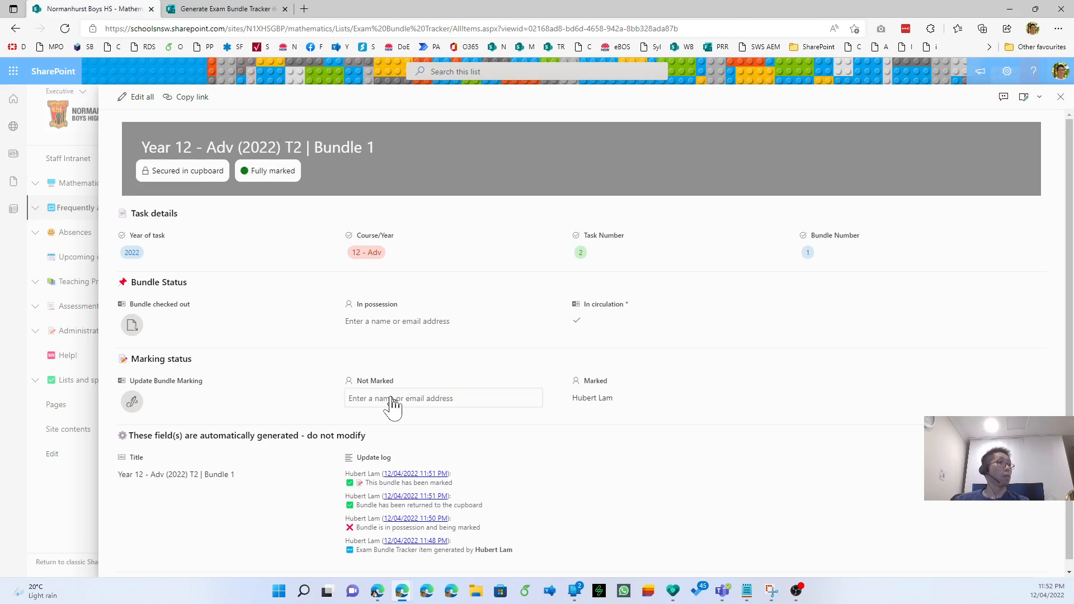
{"action": "scroll", "coordinate": [392, 399], "scroll_direction": "down", "scroll_amount": 1}
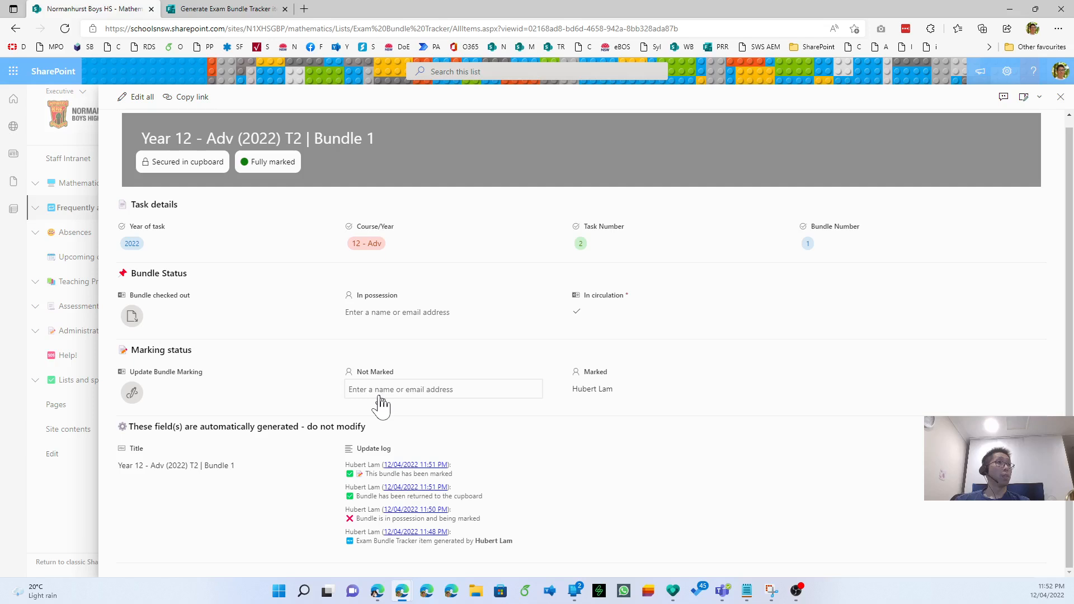
{"action": "type", "text": "josephine"}
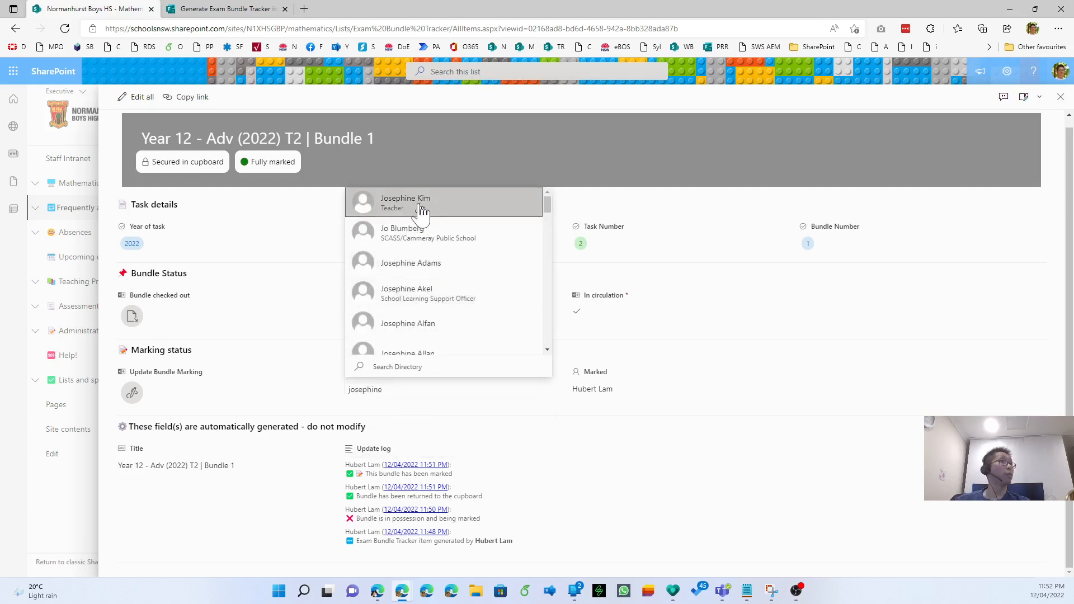
{"action": "left_click", "coordinate": [423, 210]}
{"action": "type", "text": "caroline"}
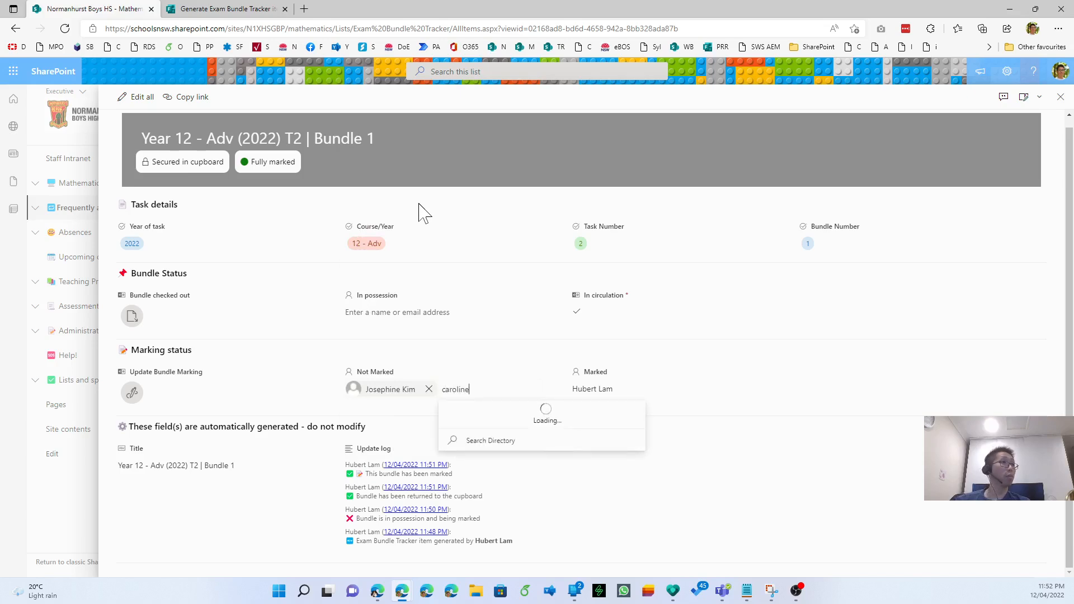
{"action": "left_click", "coordinate": [500, 212]}
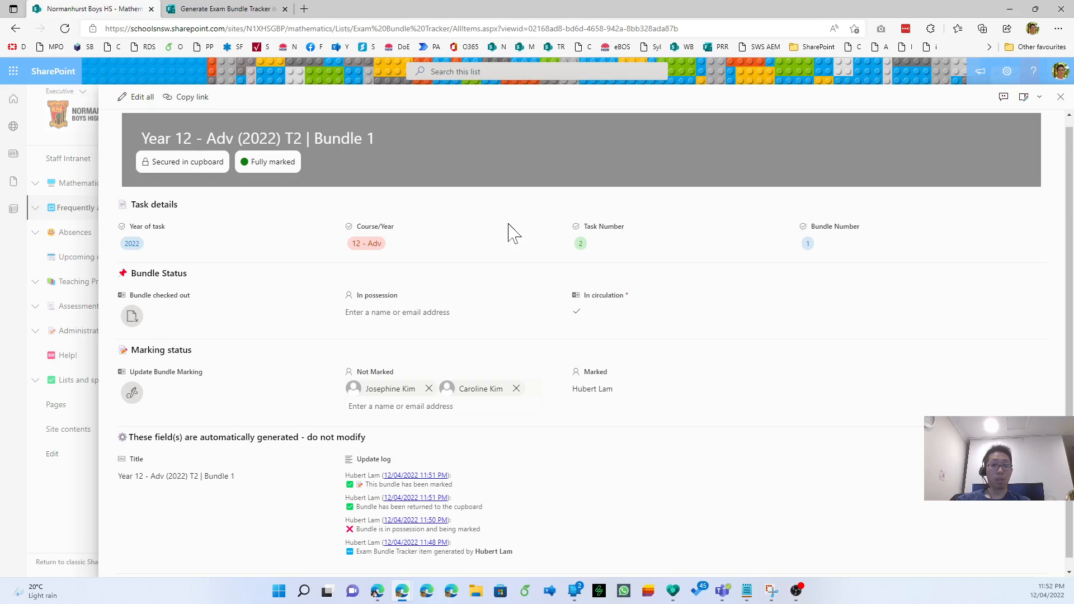
{"action": "type", "text": "da.lee"}
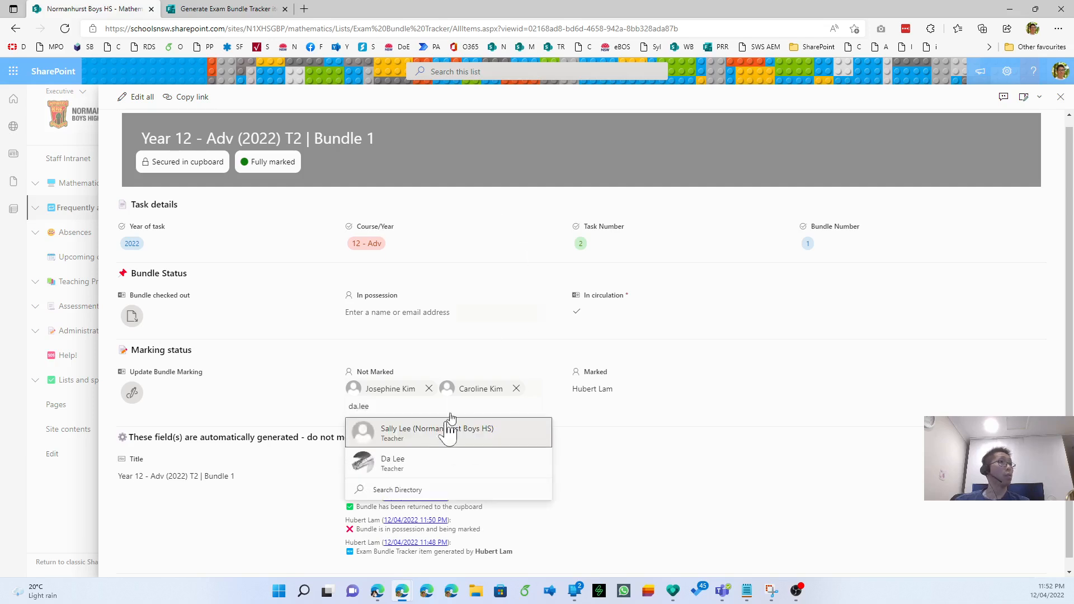
{"action": "left_click", "coordinate": [446, 428]}
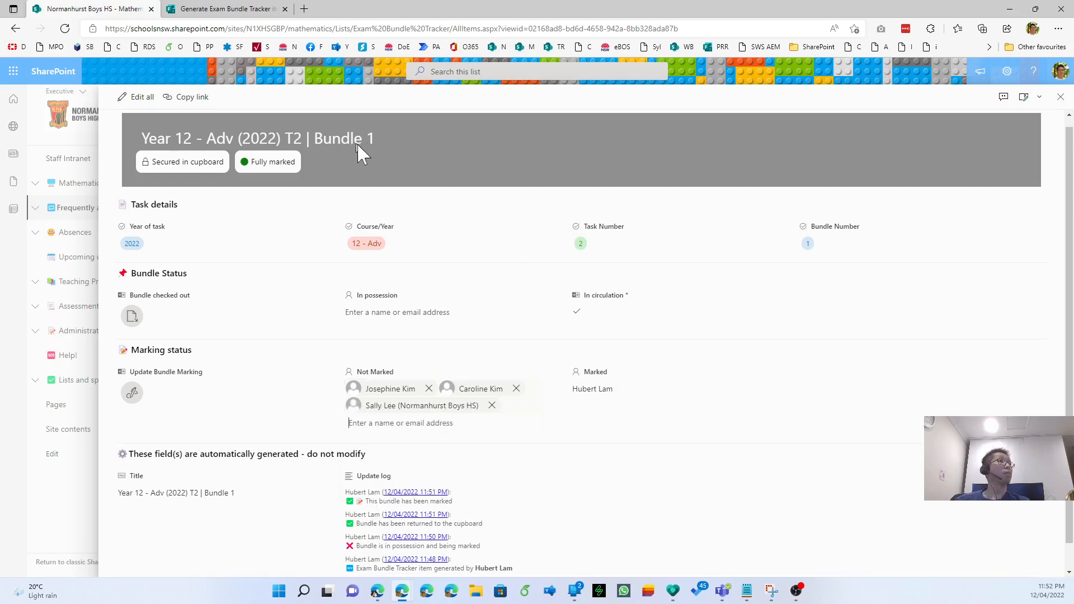
{"action": "key", "text": "Tab"}
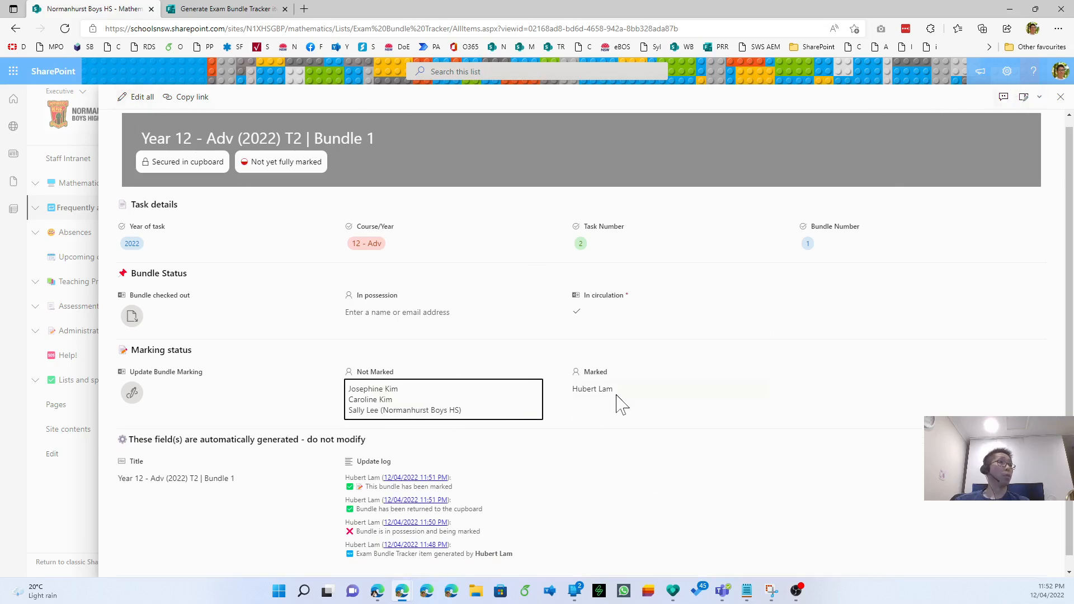
{"action": "left_click", "coordinate": [1061, 97]}
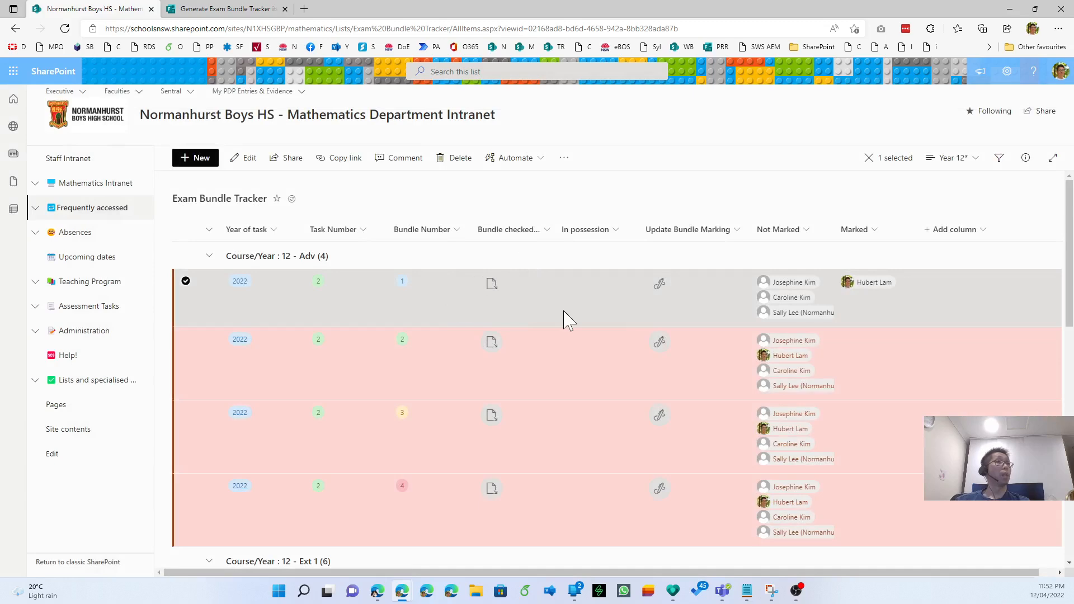
- View the details of 12 - Adv Task 2 Bundle 2, and check out Bundles 2 and 3 from the list
{"action": "double_click", "coordinate": [559, 393]}
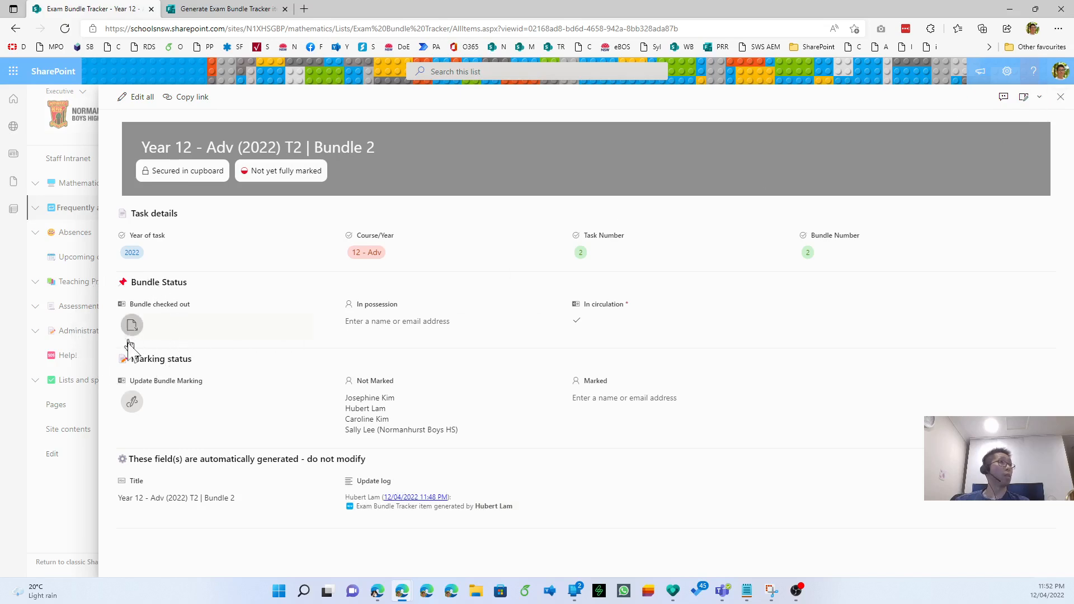
{"action": "left_click", "coordinate": [1056, 102]}
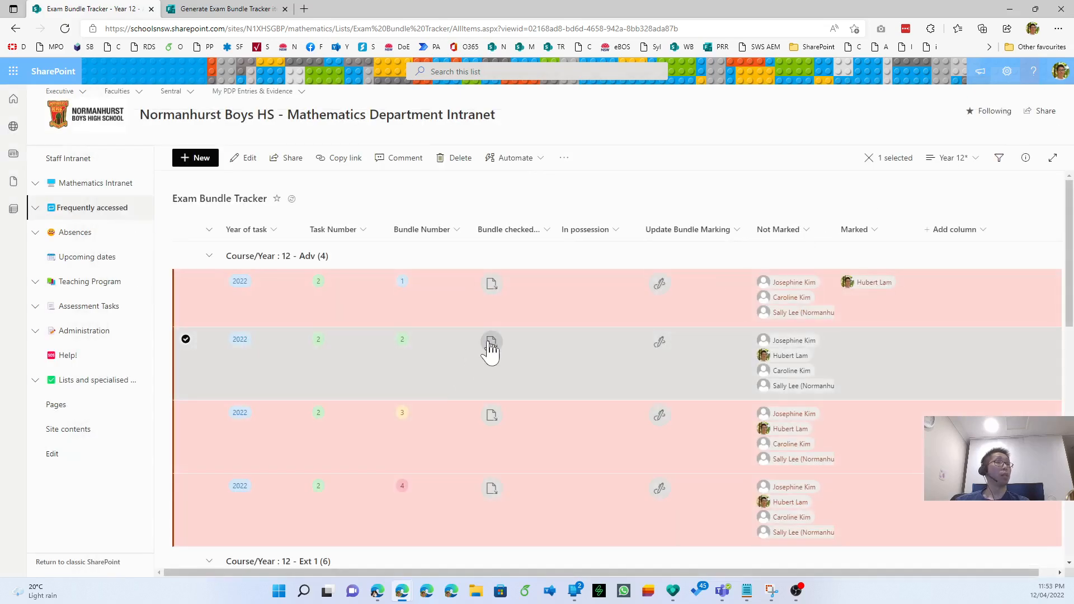
{"action": "left_click", "coordinate": [489, 342]}
{"action": "left_click", "coordinate": [490, 417]}
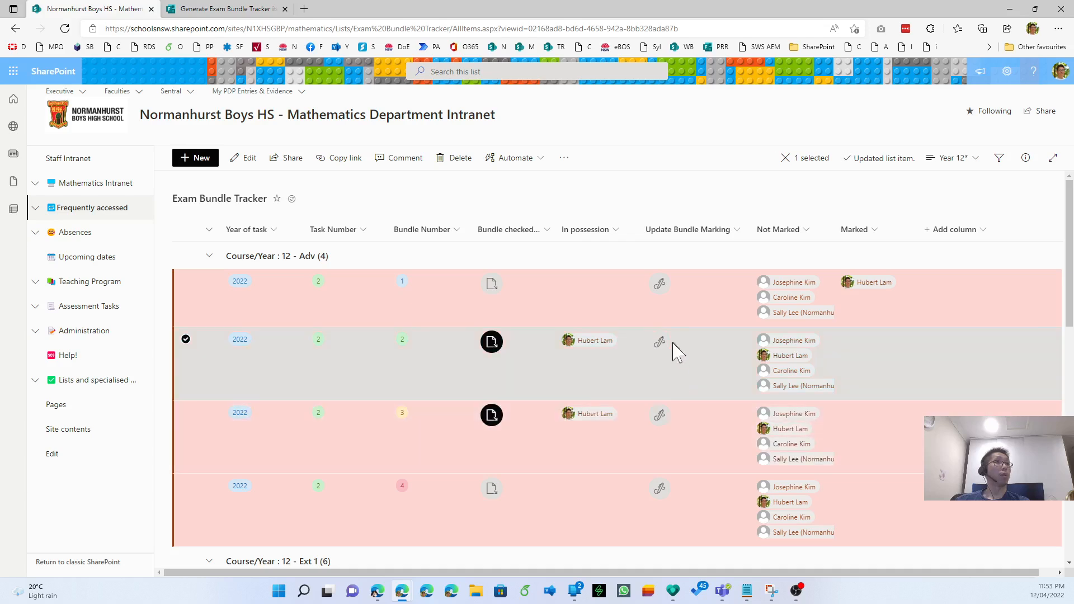
- Return 12 - Adv Task 2 Bundles 2 and 3 to the cupboard and record both as marked by the current teacher
{"action": "left_click", "coordinate": [491, 344]}
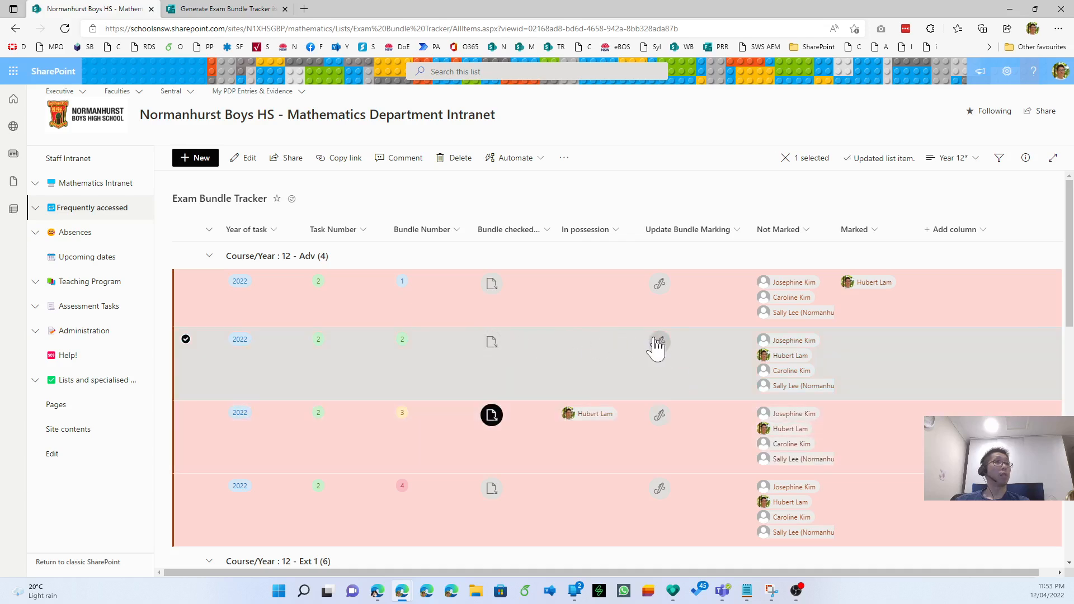
{"action": "left_click", "coordinate": [658, 342]}
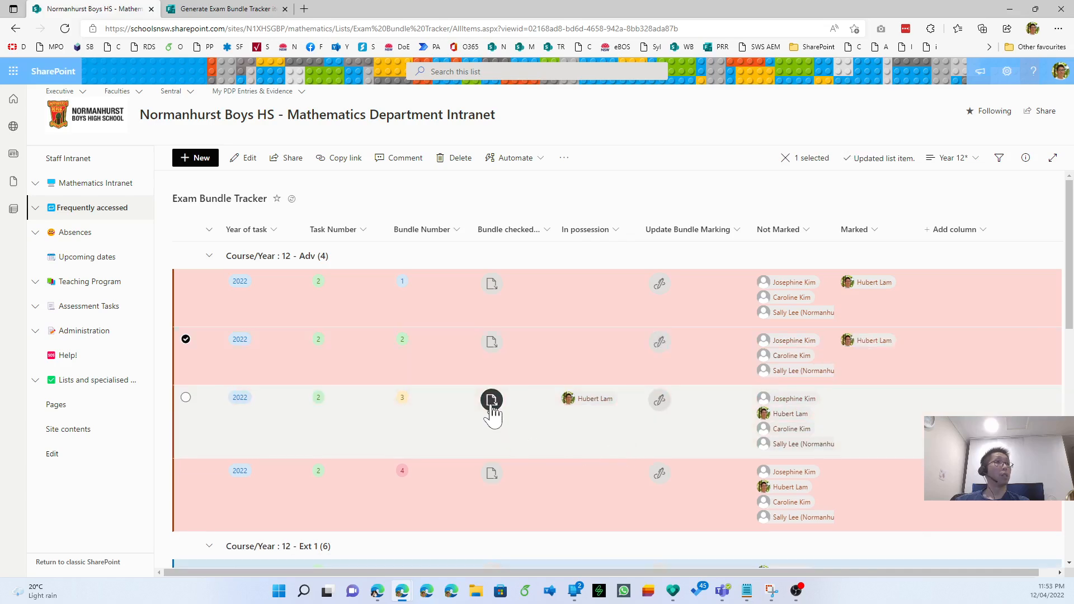
{"action": "left_click", "coordinate": [492, 402]}
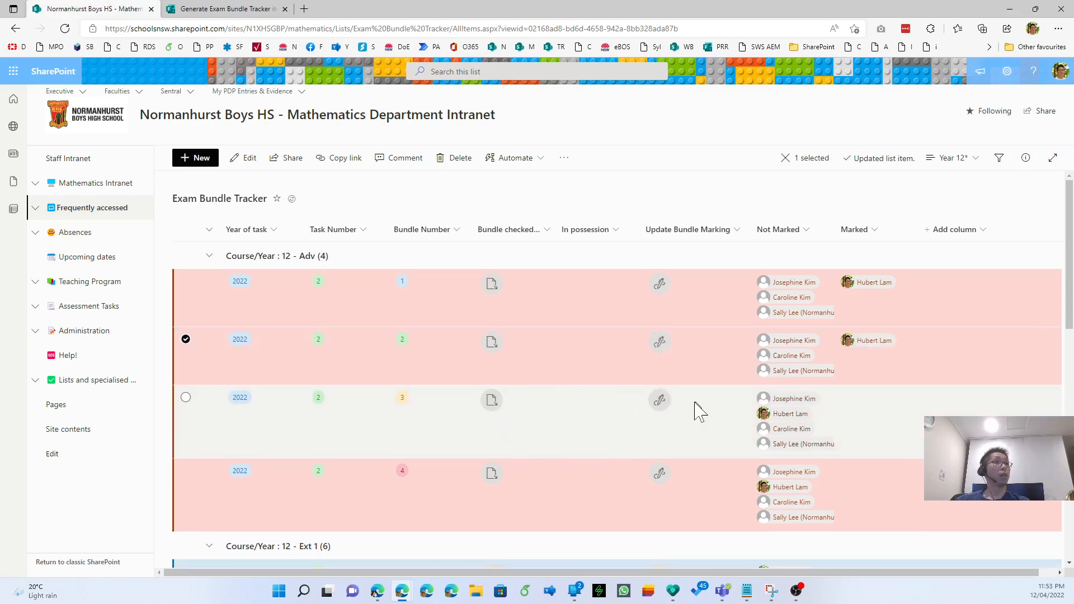
{"action": "left_click", "coordinate": [660, 400]}
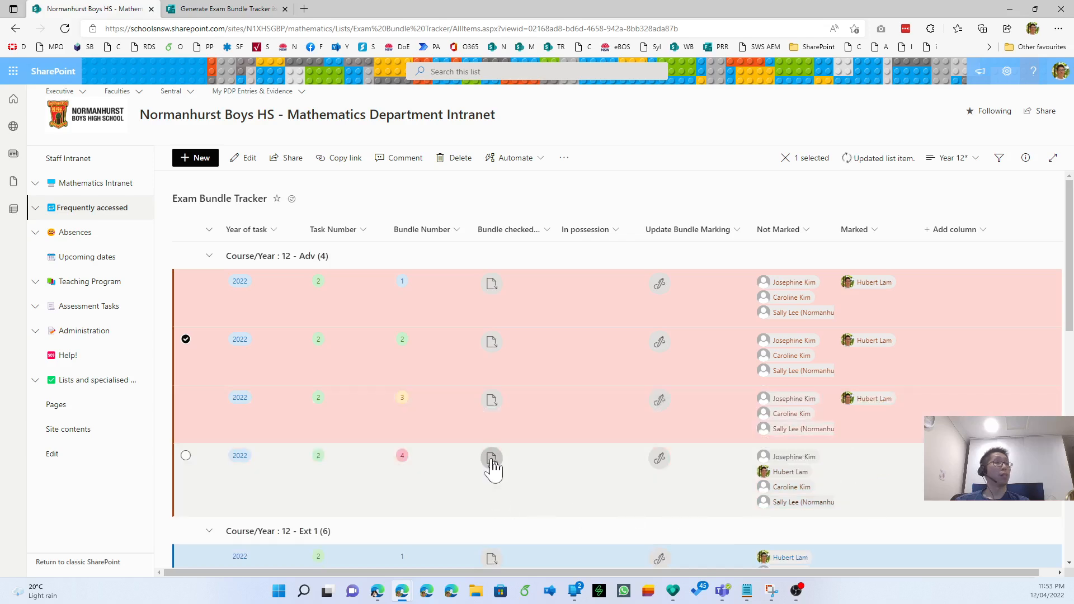
- Check out and return 12 - Adv Task 2 Bundle 4, and record it as marked by the current teacher
{"action": "left_click", "coordinate": [492, 460]}
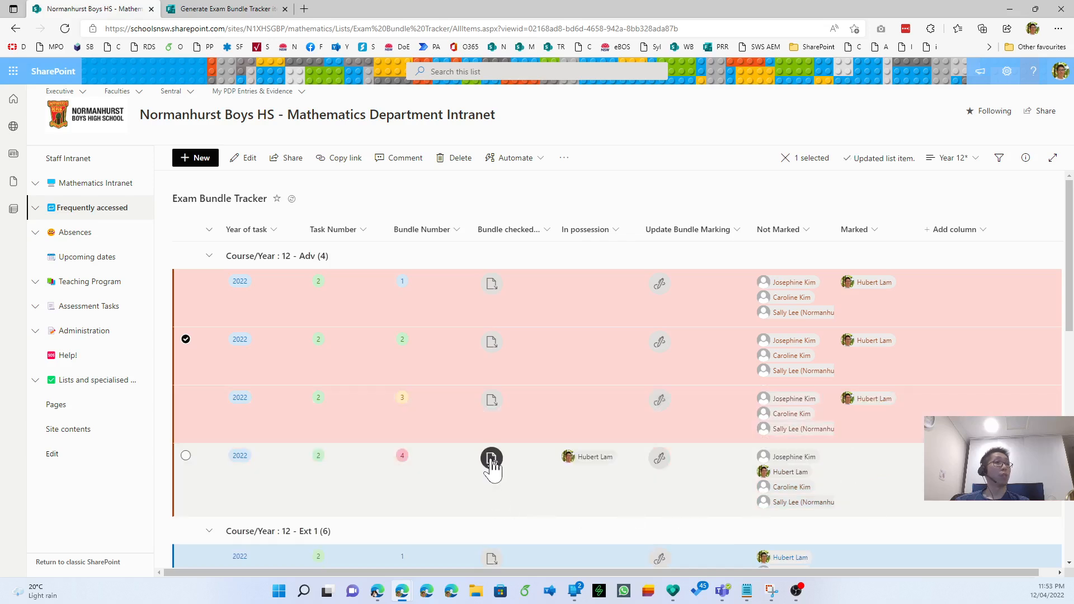
{"action": "left_click", "coordinate": [658, 459]}
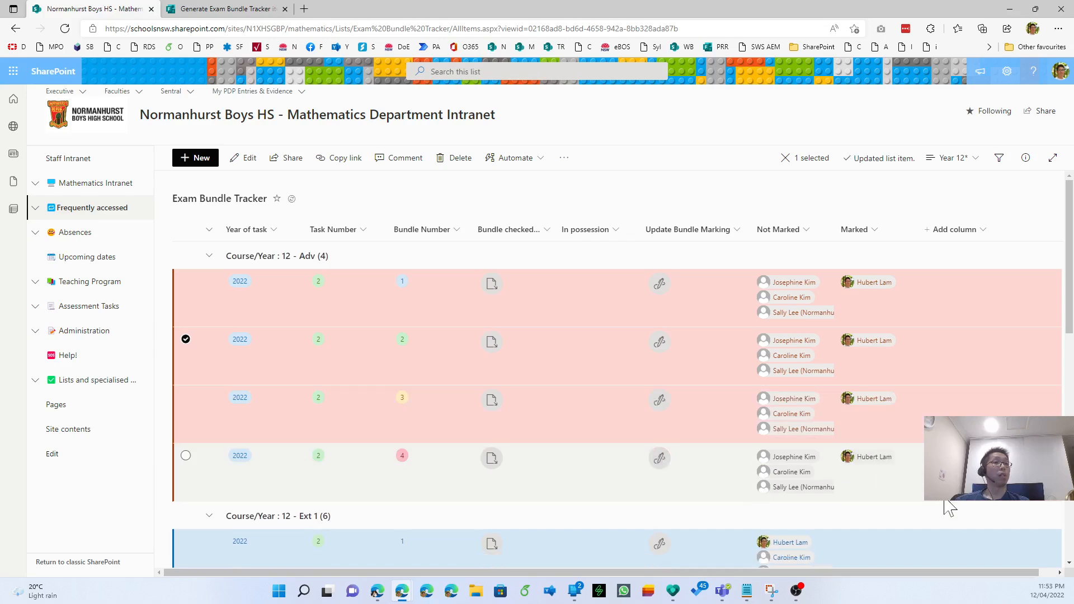
- Examine the update log of 12 - Adv Task 2 Bundle 4 and look through the remaining Year 12 bundles in the list
{"action": "double_click", "coordinate": [888, 488]}
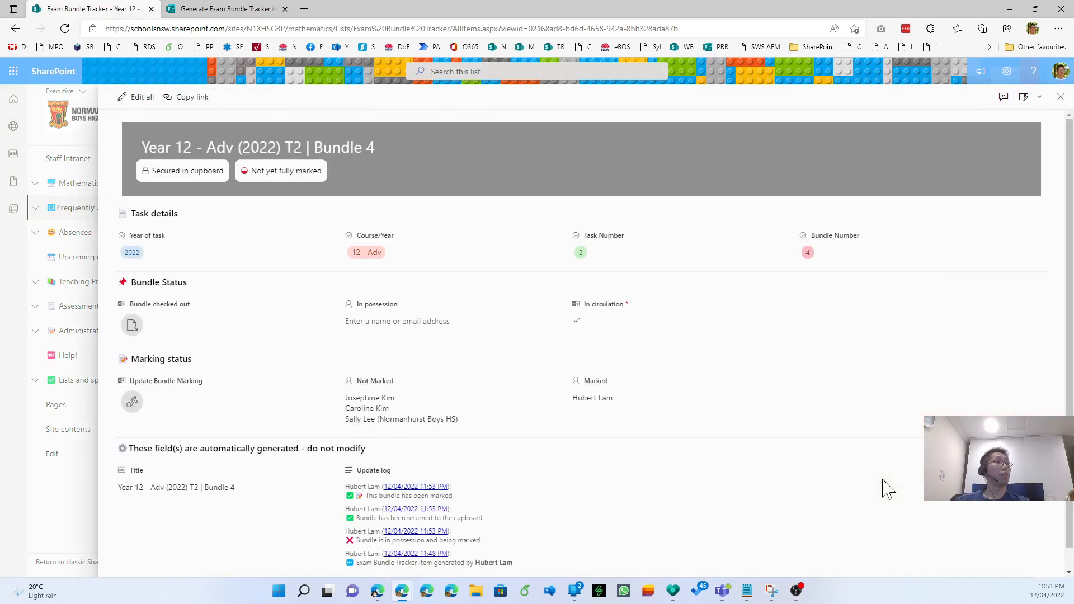
{"action": "scroll", "coordinate": [452, 490], "scroll_direction": "down", "scroll_amount": 1}
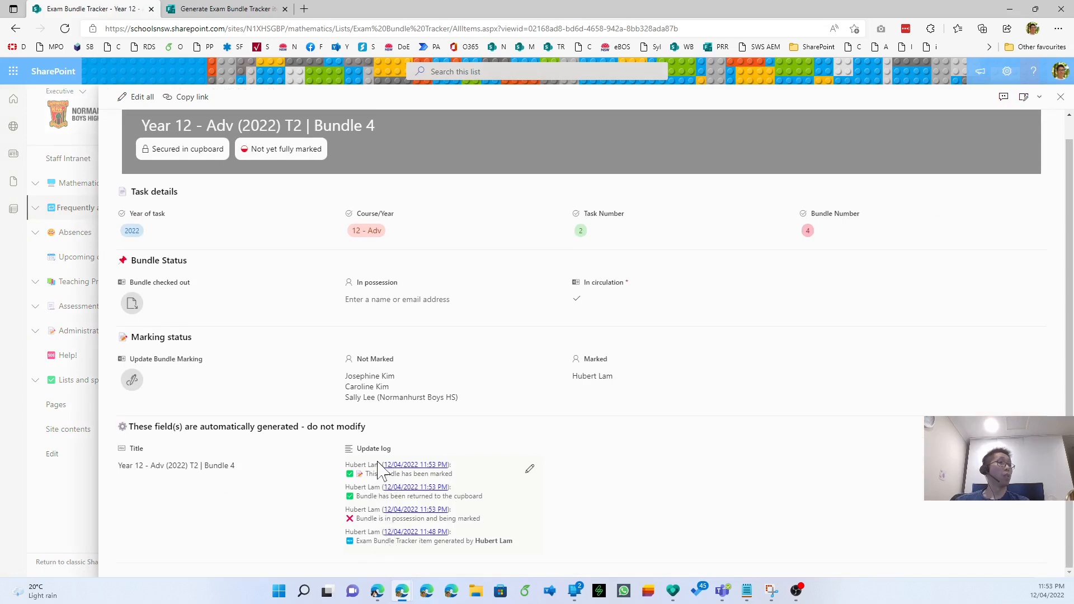
{"action": "left_click", "coordinate": [1060, 97]}
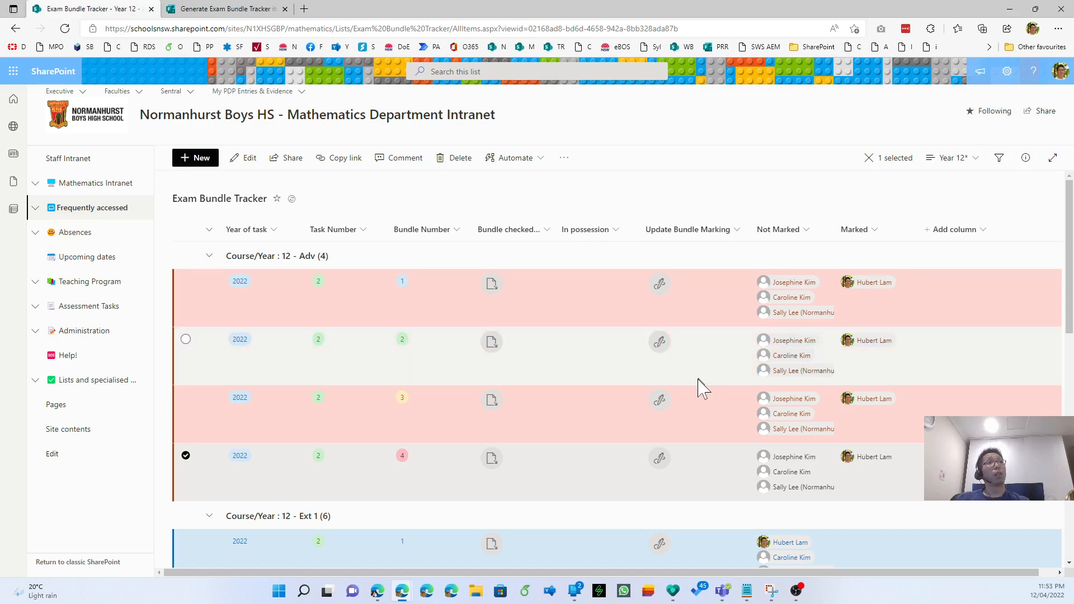
{"action": "scroll", "coordinate": [874, 462], "scroll_direction": "down", "scroll_amount": 6}
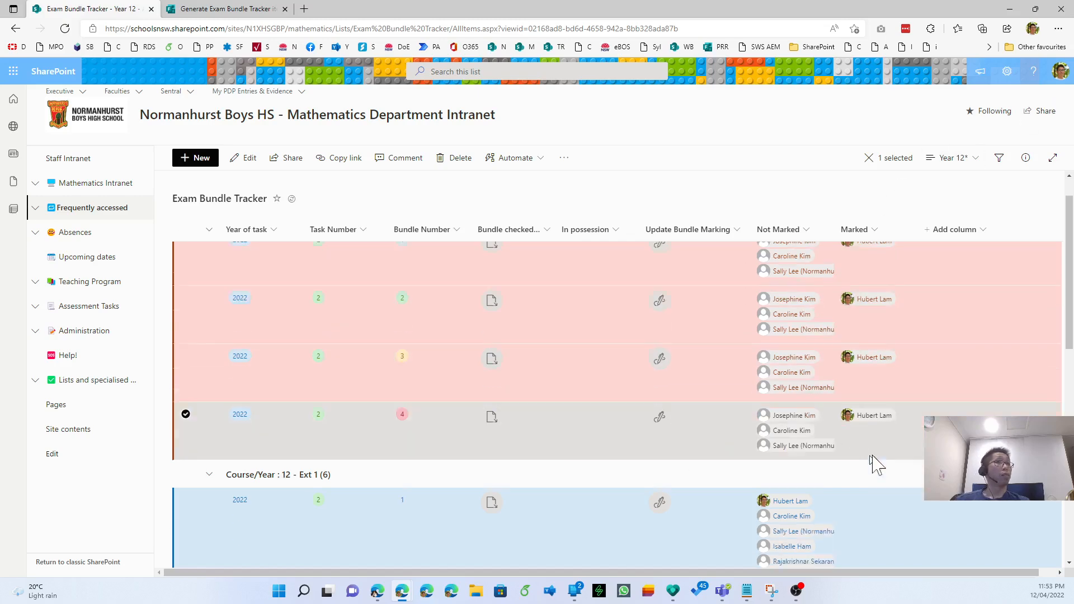
{"action": "scroll", "coordinate": [875, 463], "scroll_direction": "up", "scroll_amount": 8}
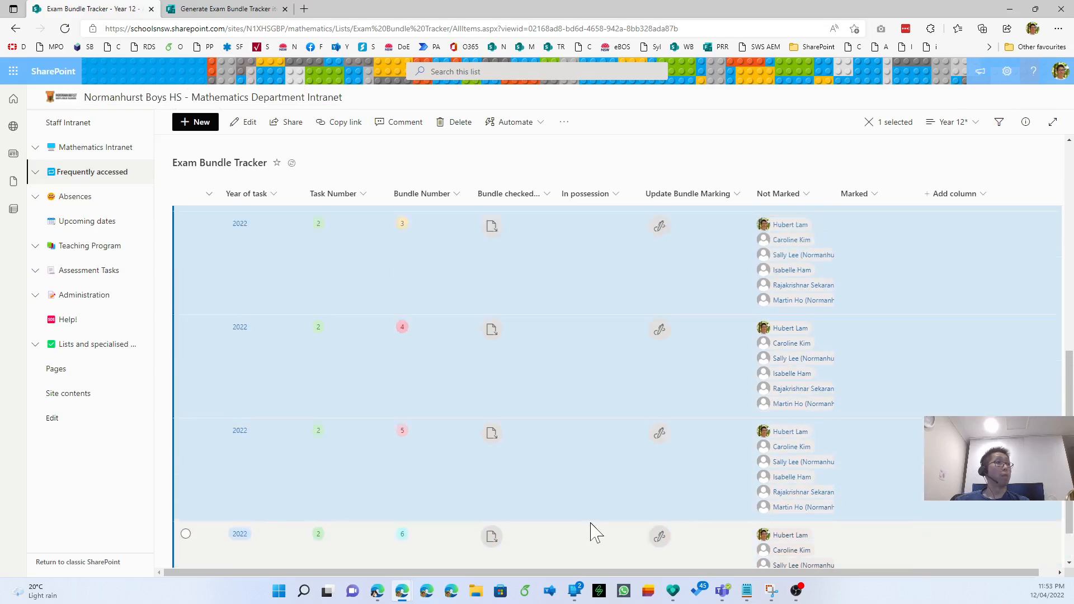
{"action": "scroll", "coordinate": [593, 531], "scroll_direction": "up", "scroll_amount": 2}
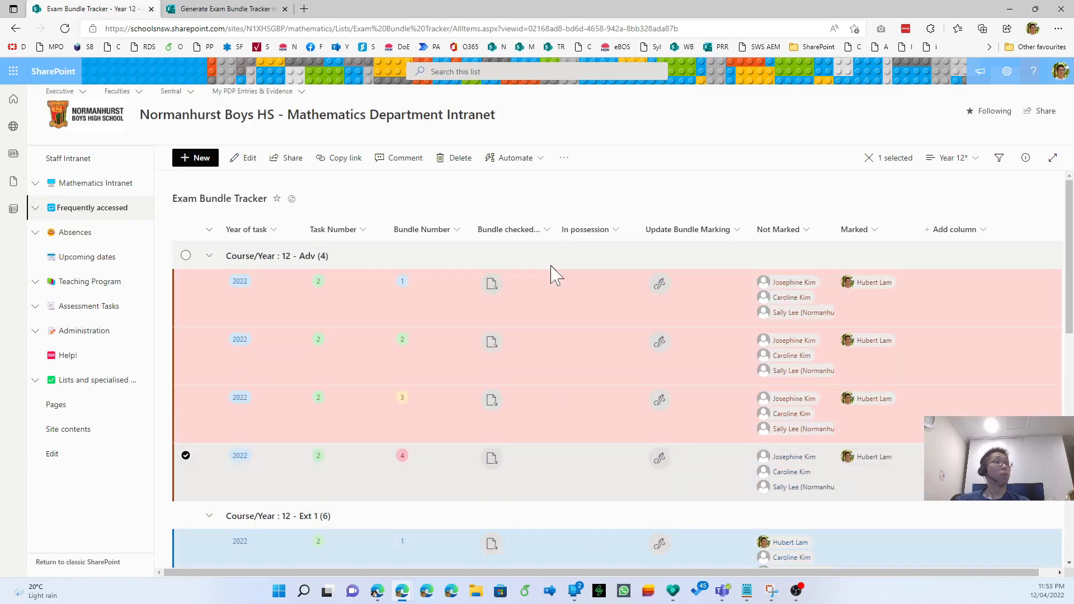